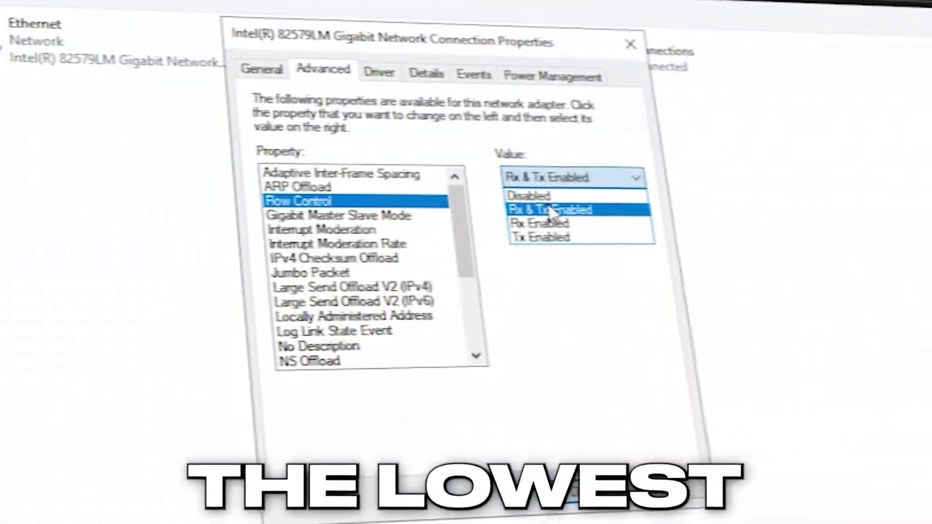
Disable Flow Control on the Intel Ethernet adapter, then highlight the GearUP Booster line in the description
click(534, 196)
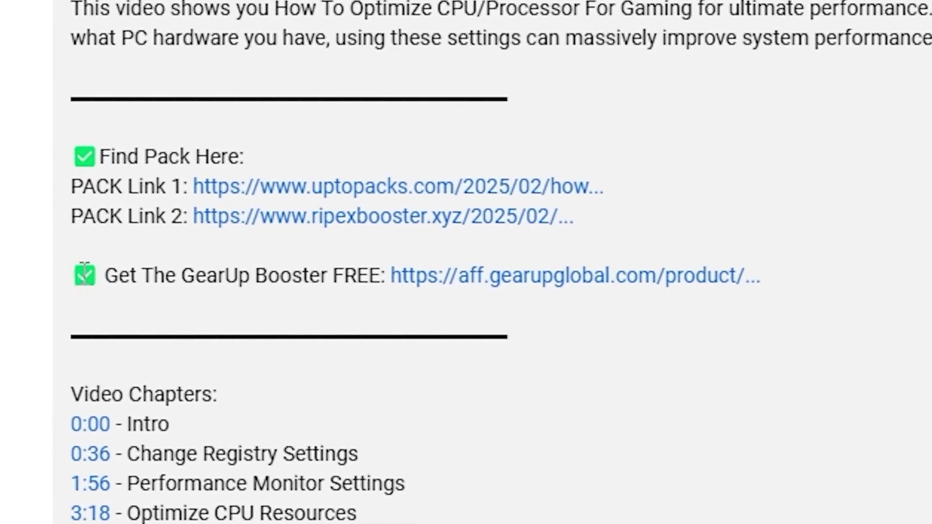
drag(73, 275, 759, 293)
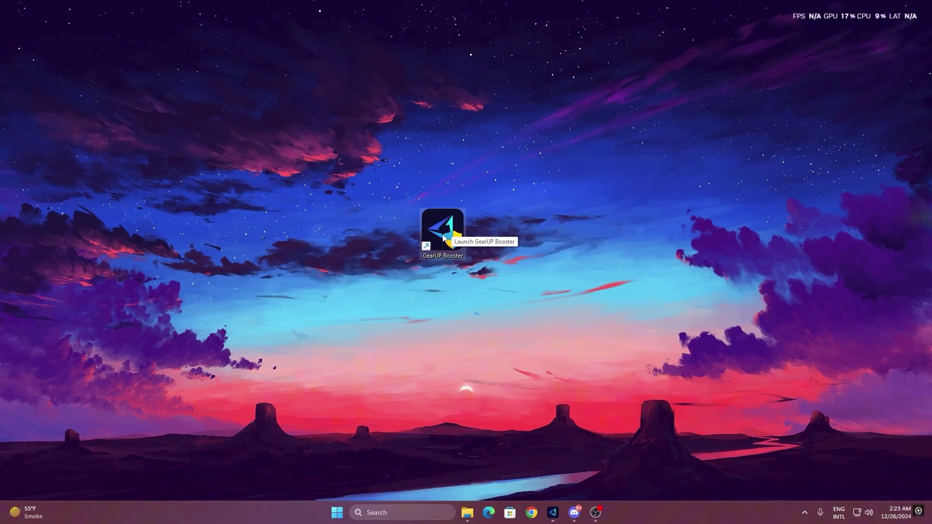
Launch GearUP Booster, browse the Games catalogue, then boost Fortnite from the Home page
double_click(444, 236)
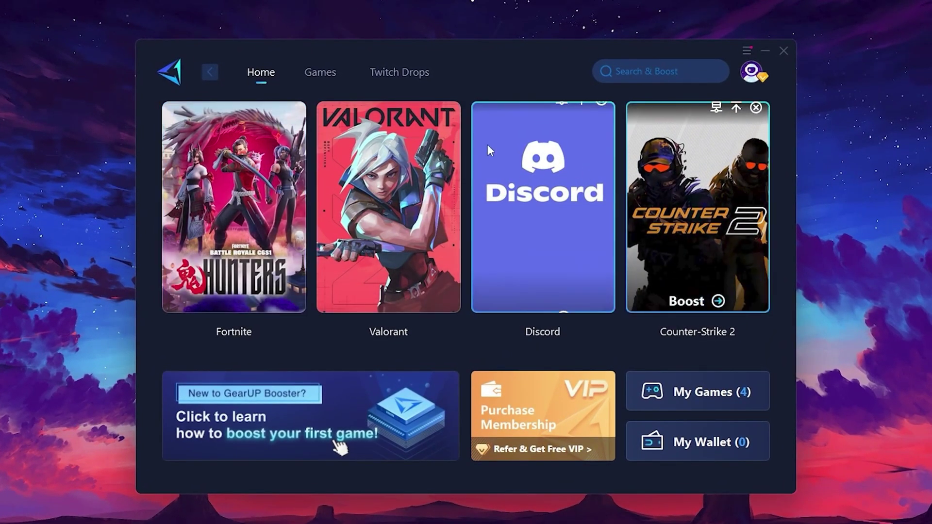
click(318, 74)
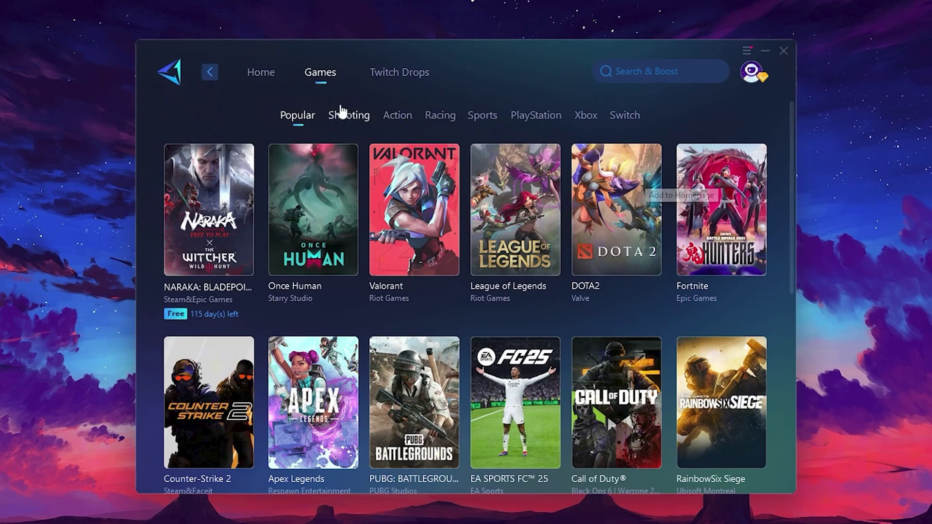
click(264, 80)
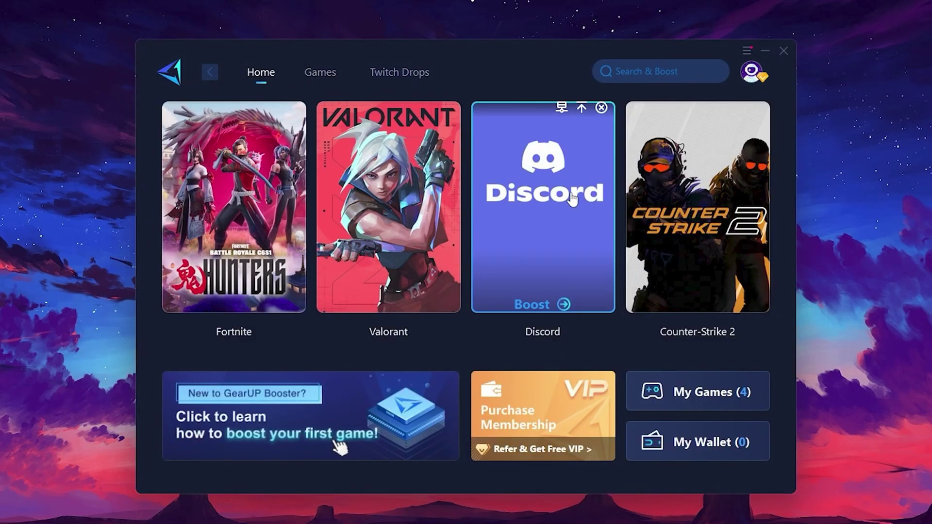
mouse_move(250, 194)
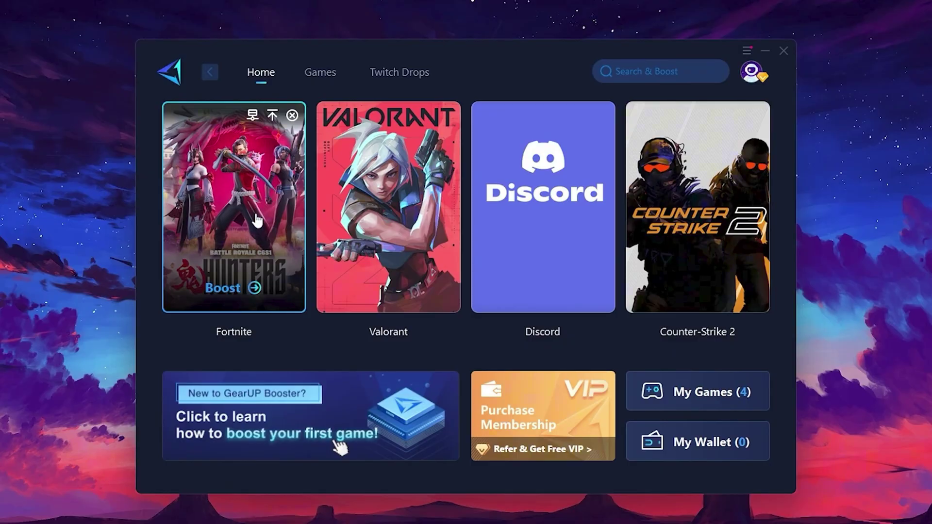
click(224, 290)
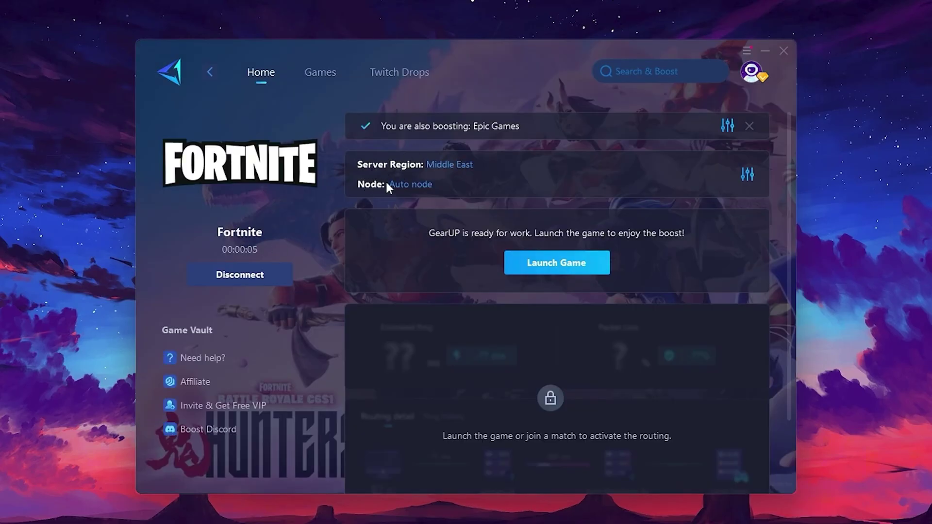
click(454, 166)
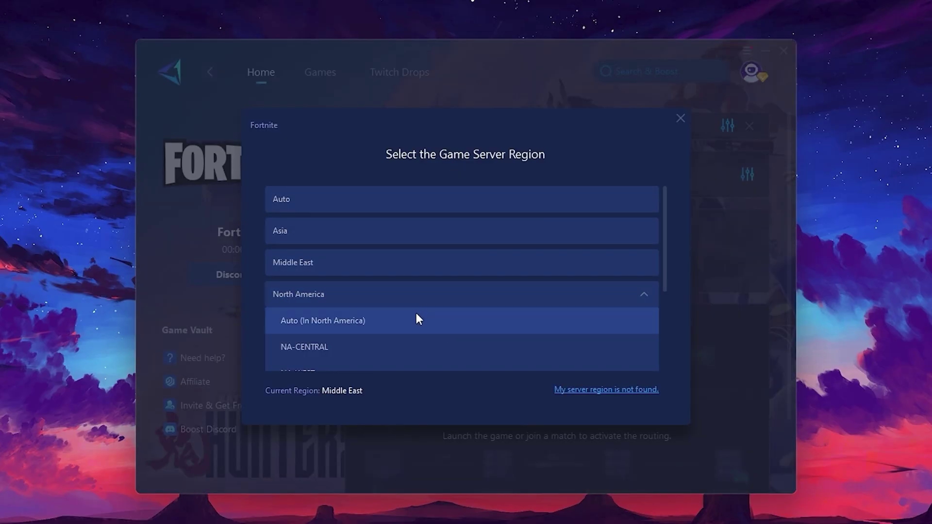
scroll(324, 252, down, 1)
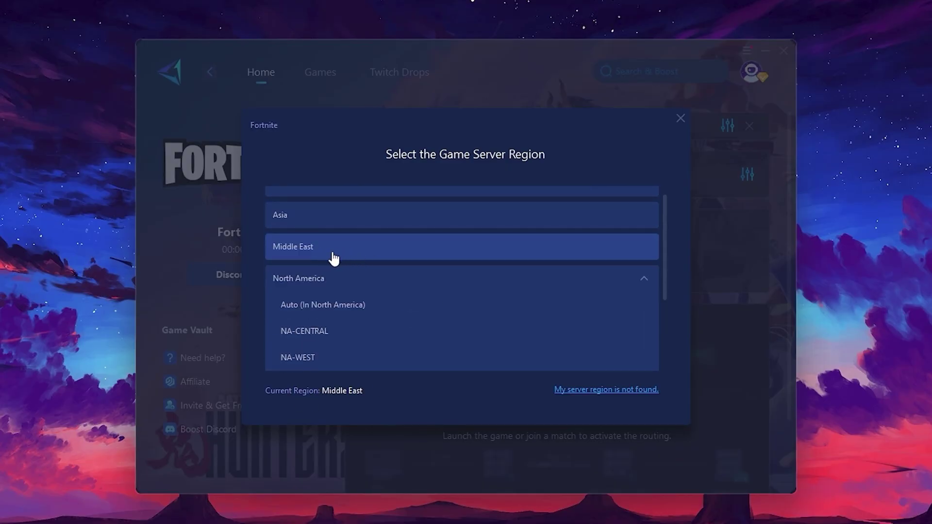
click(680, 117)
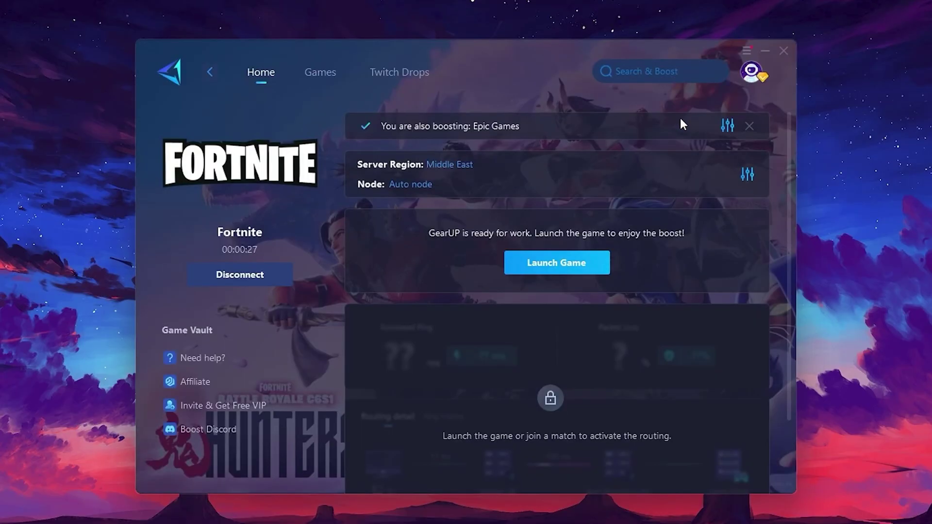
click(406, 184)
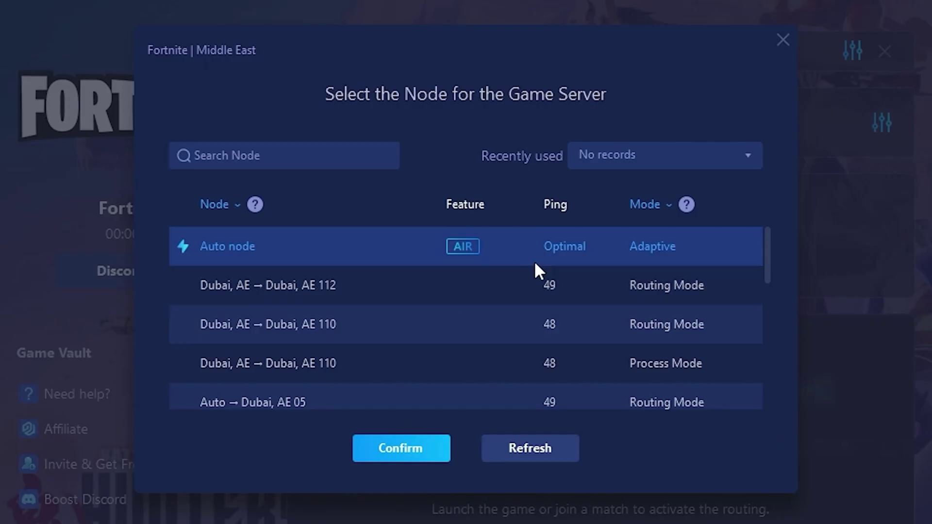
scroll(568, 274, down, 2)
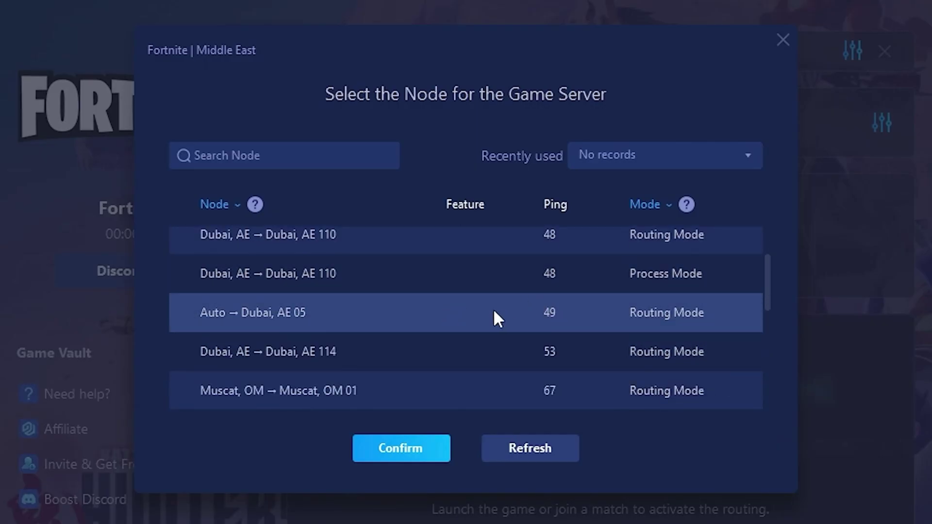
scroll(558, 315, up, 2)
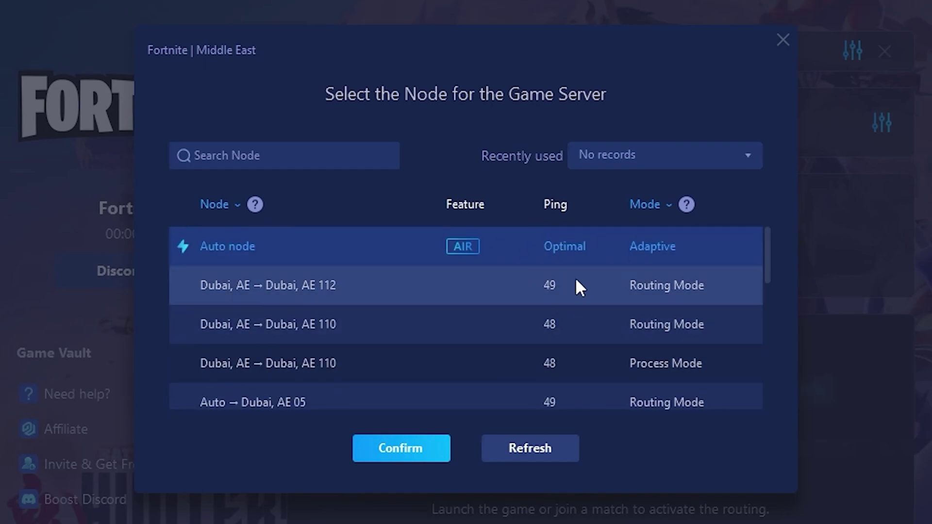
click(786, 44)
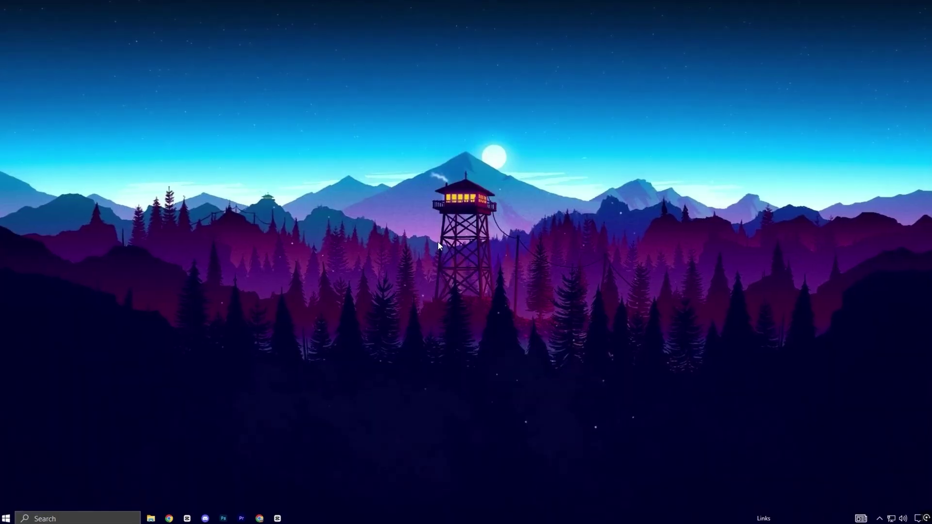
Run gpedit.msc from the Run box to open Local Group Policy Editor
key(super+r)
drag(80, 412, 424, 178)
click(422, 227)
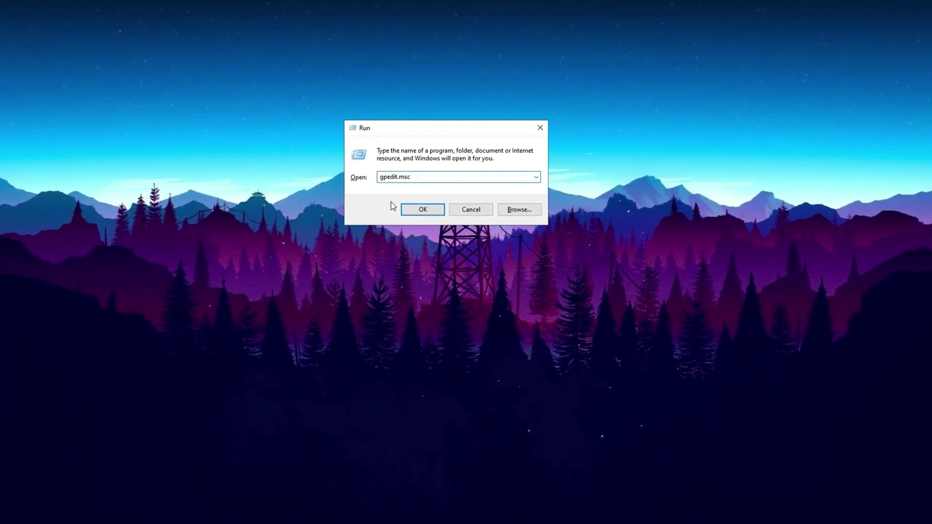
click(406, 208)
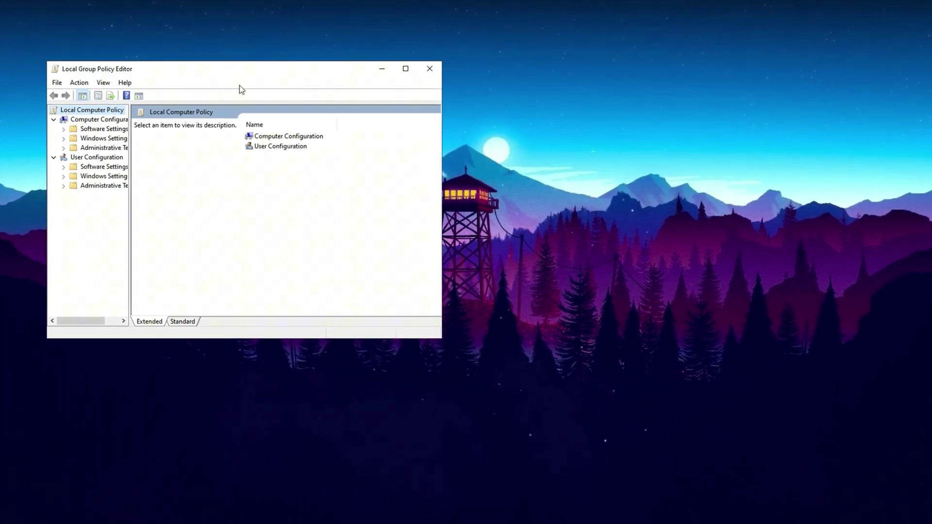
drag(228, 68, 439, 78)
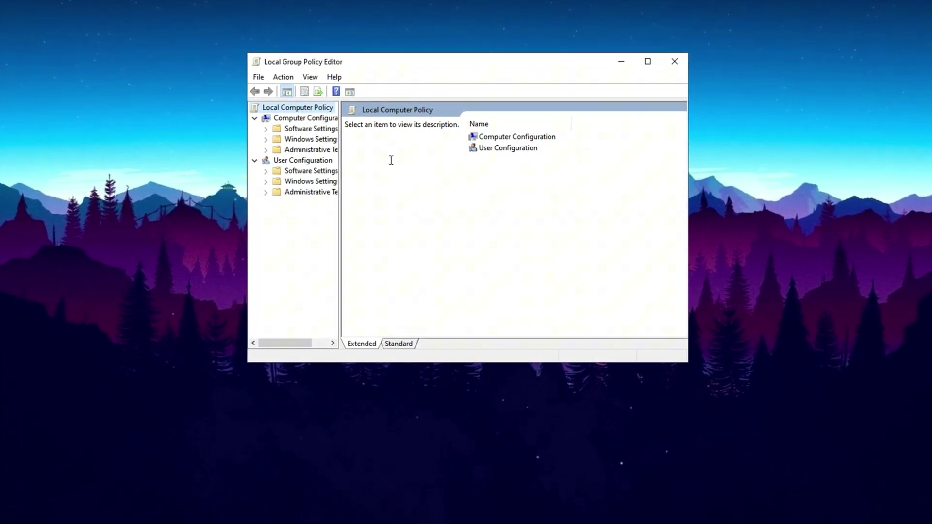
Navigate to Computer Configuration > Administrative Templates > Network > QoS Packet Scheduler
click(292, 112)
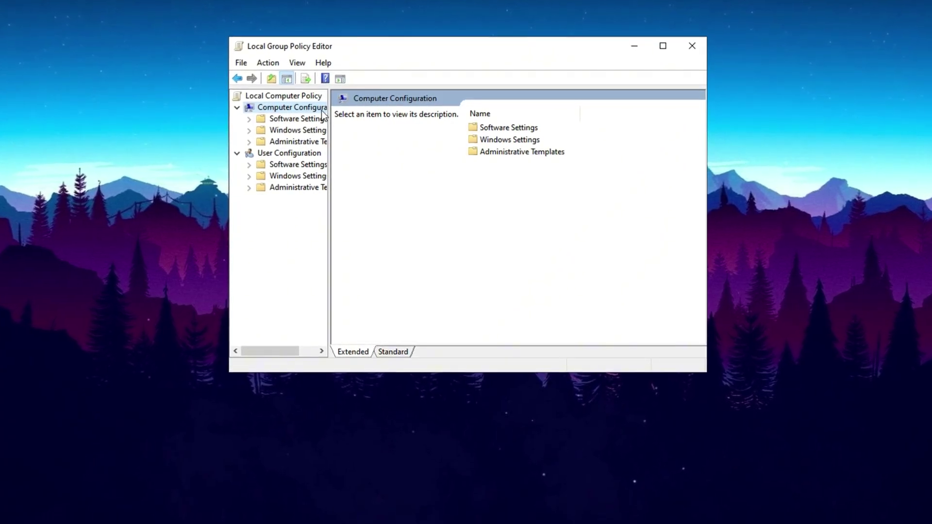
click(509, 154)
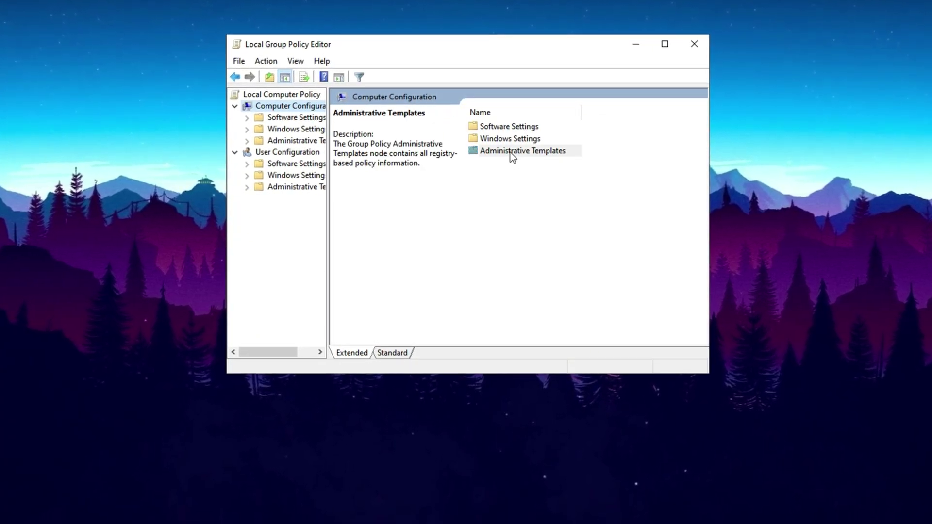
double_click(509, 151)
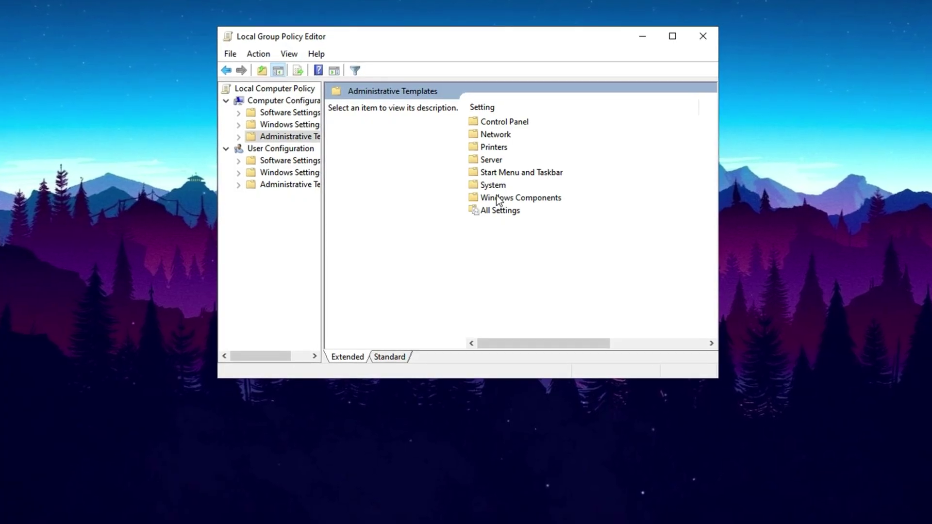
click(495, 134)
double_click(495, 135)
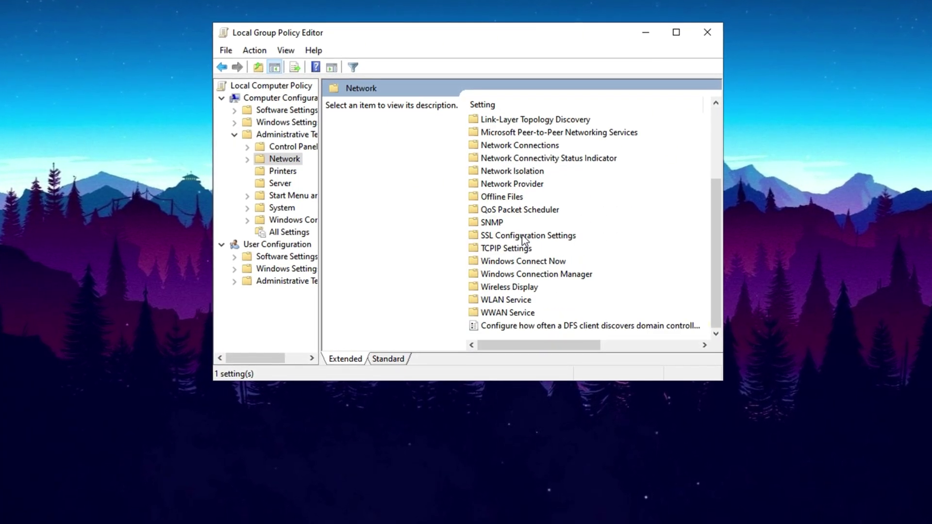
double_click(515, 209)
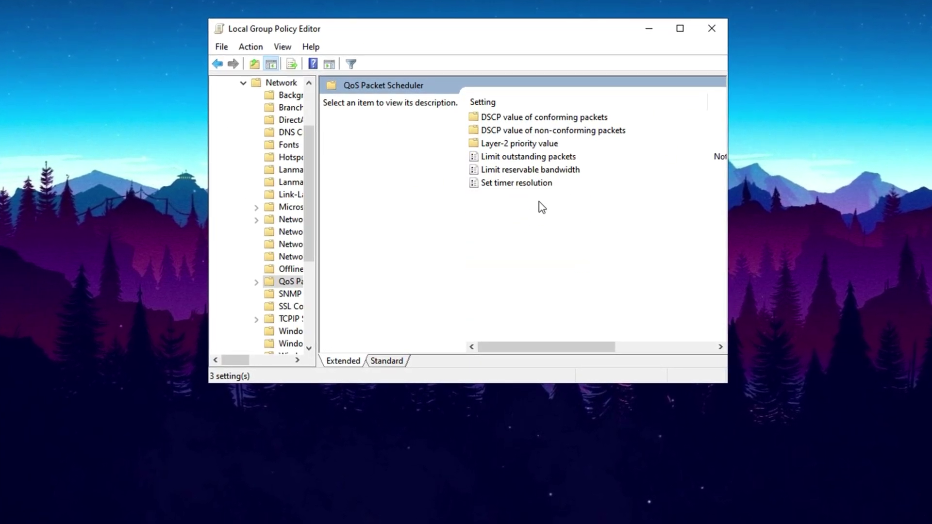
Open the Limit reservable bandwidth policy's settings dialog and bring it fully into view
click(522, 169)
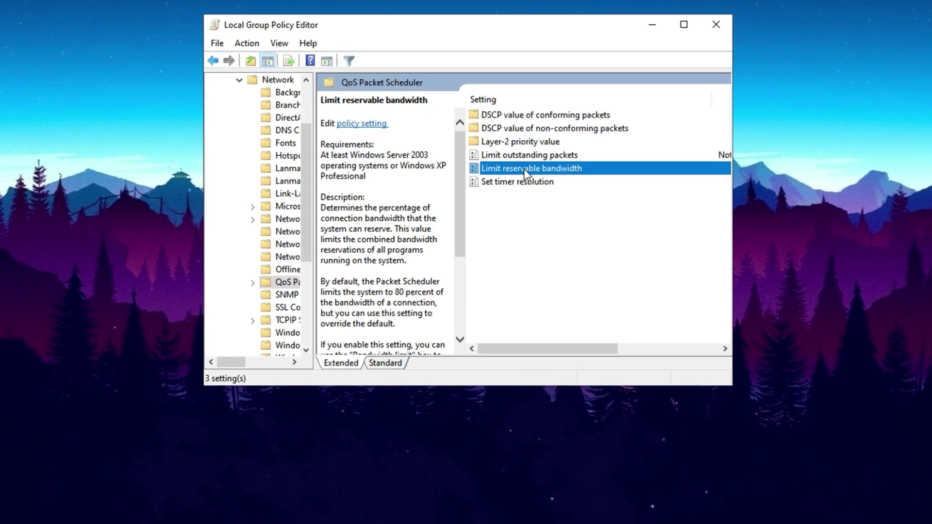
double_click(523, 168)
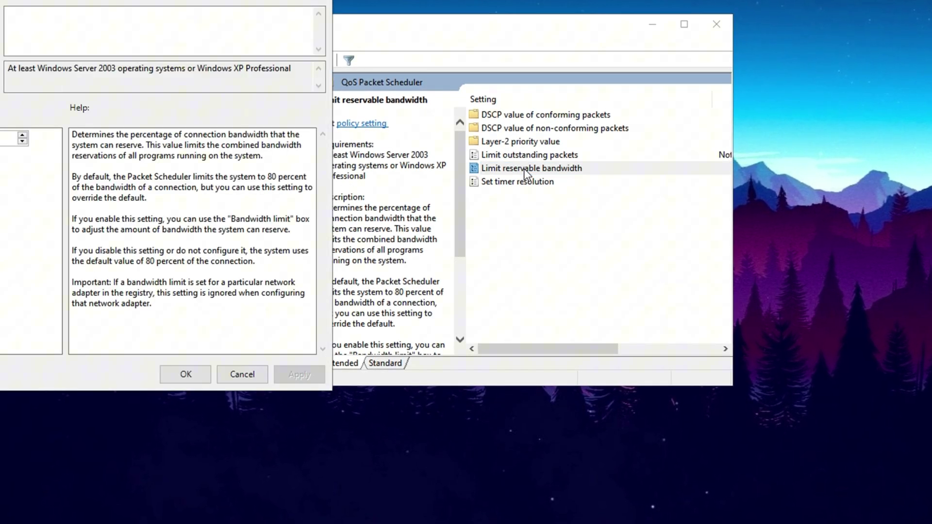
drag(51, 0, 497, 59)
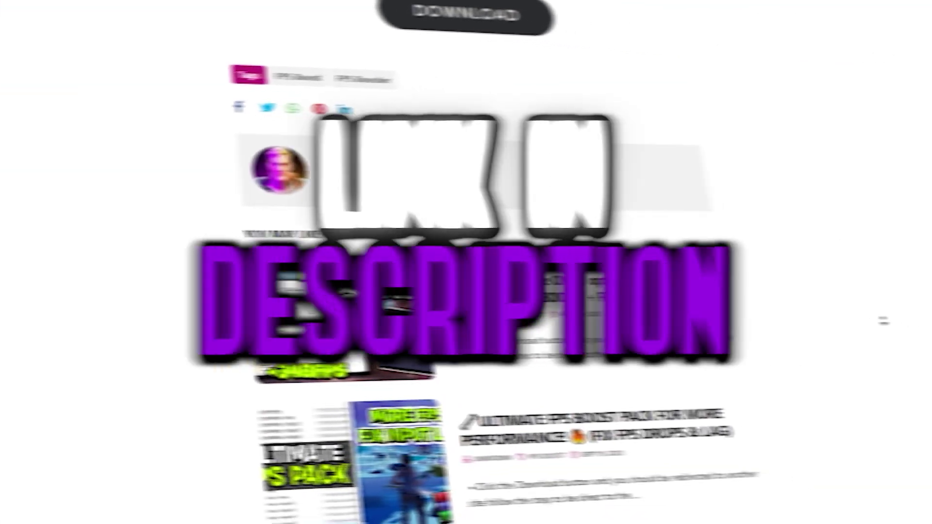
Open Ultimate Network Boost Pack > Network Registry Optimization, showing its three registry files
scroll(811, 324, down, 5)
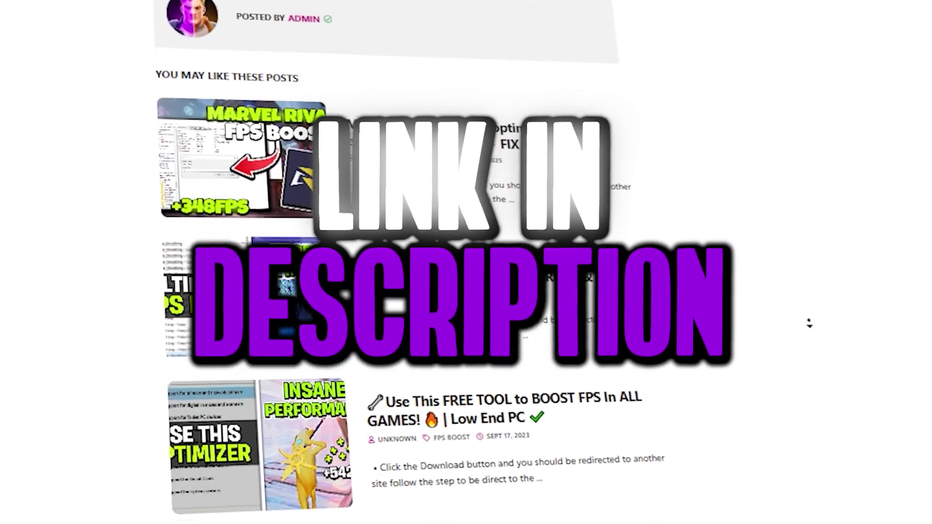
scroll(811, 324, down, 5)
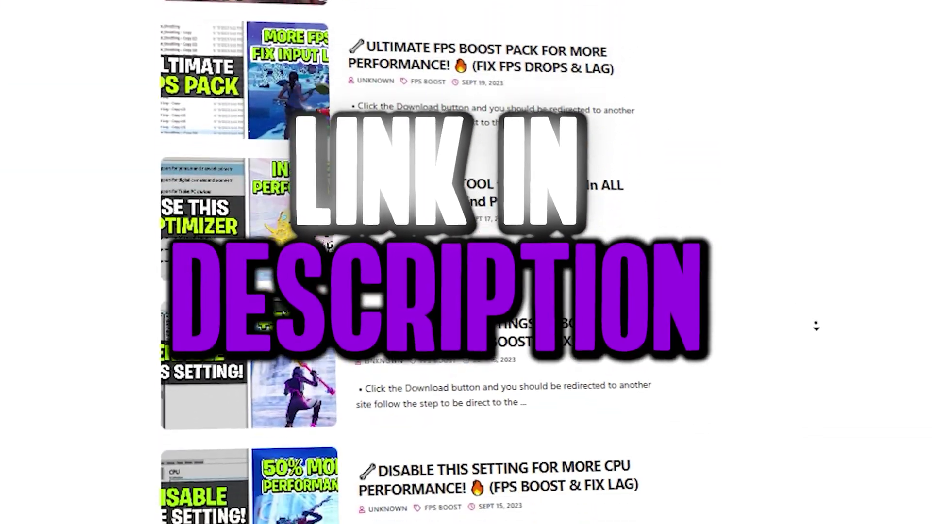
scroll(817, 327, down, 3)
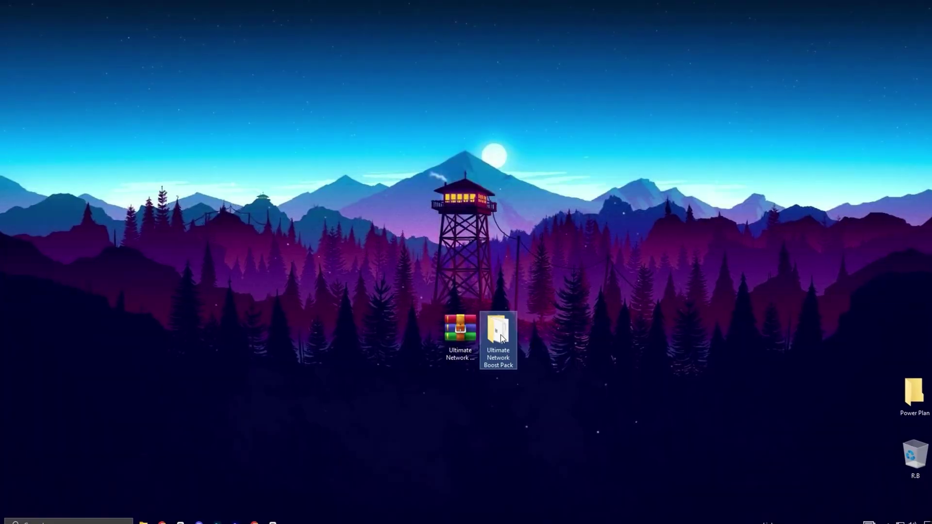
double_click(500, 332)
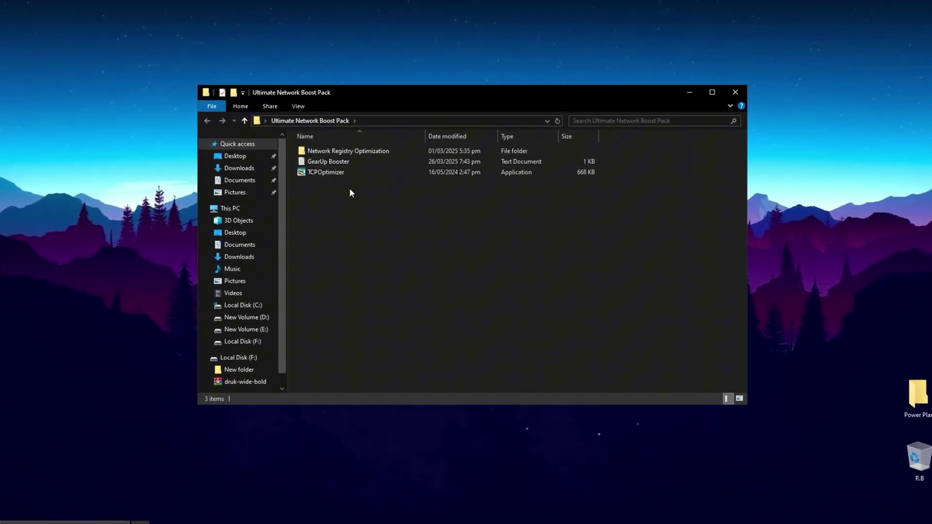
click(334, 151)
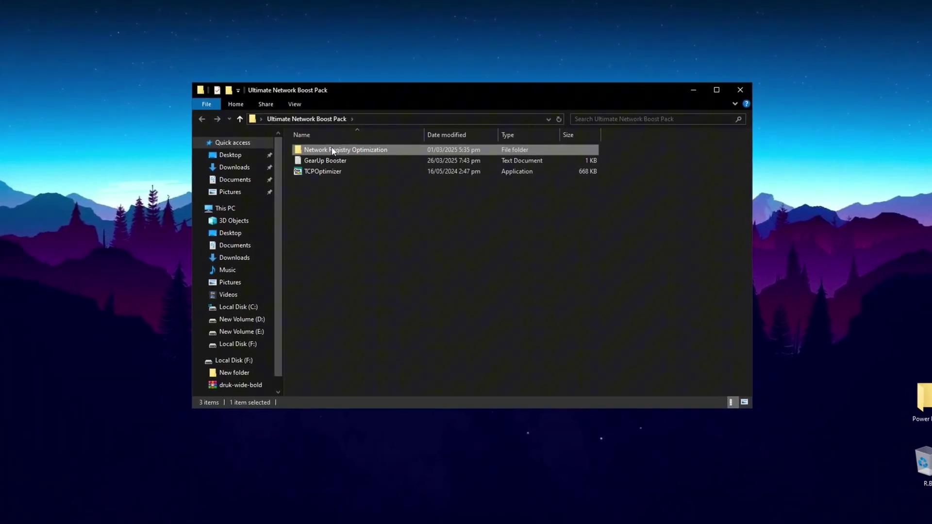
double_click(332, 151)
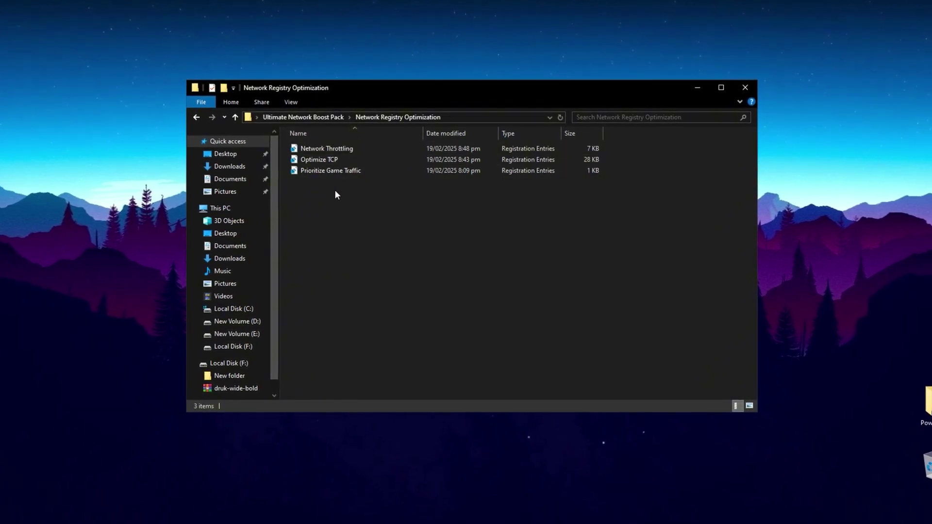
click(339, 148)
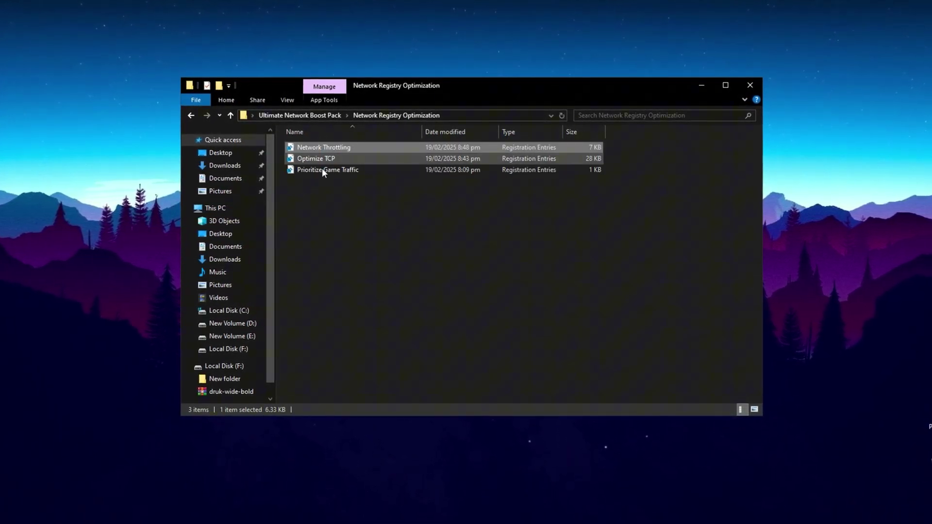
click(340, 206)
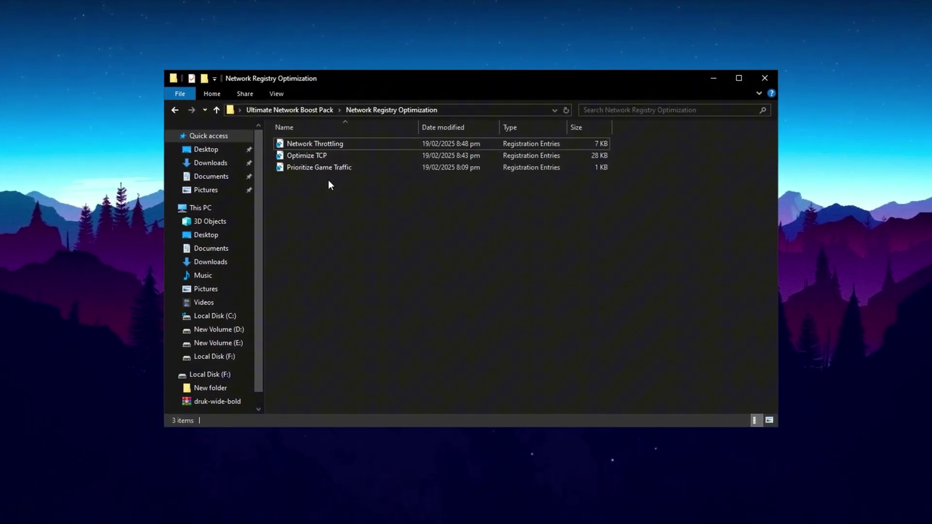
Run TCPOptimizer from Ultimate Network Boost Pack as administrator
click(290, 110)
click(316, 168)
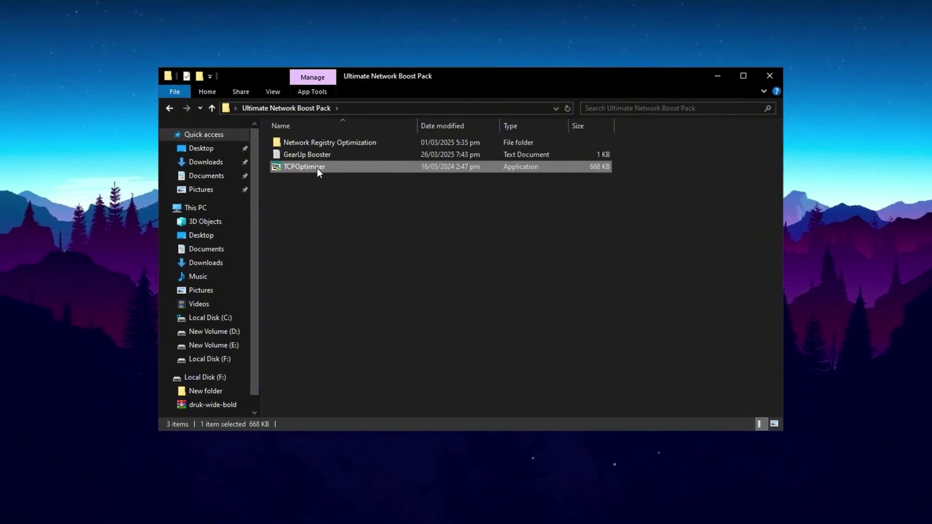
right_click(316, 168)
click(340, 191)
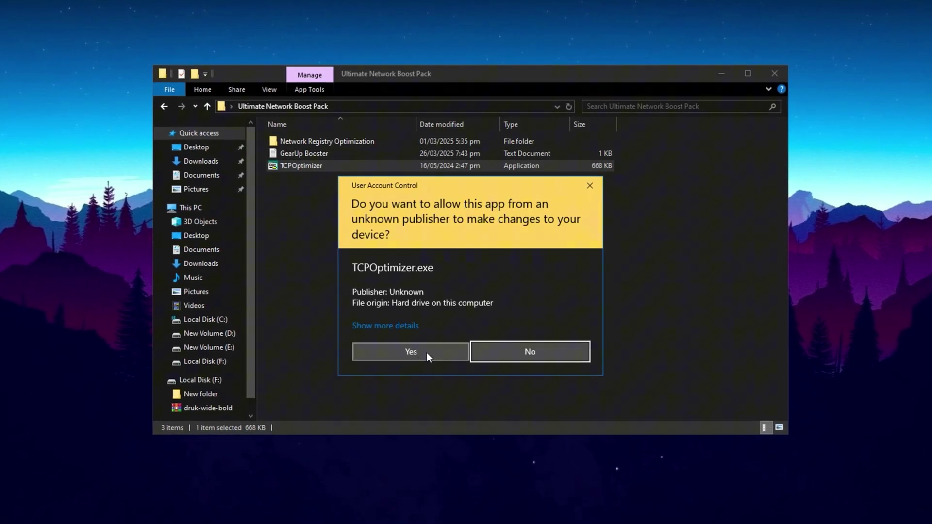
click(424, 350)
Select the Intel 82579LM Gigabit adapter and set connection speed to 100+ Mbps
click(484, 229)
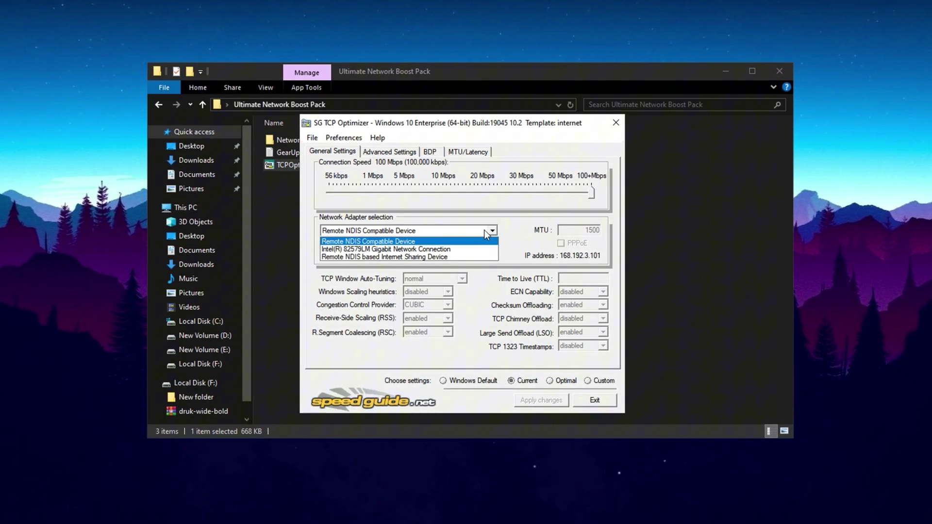
click(393, 249)
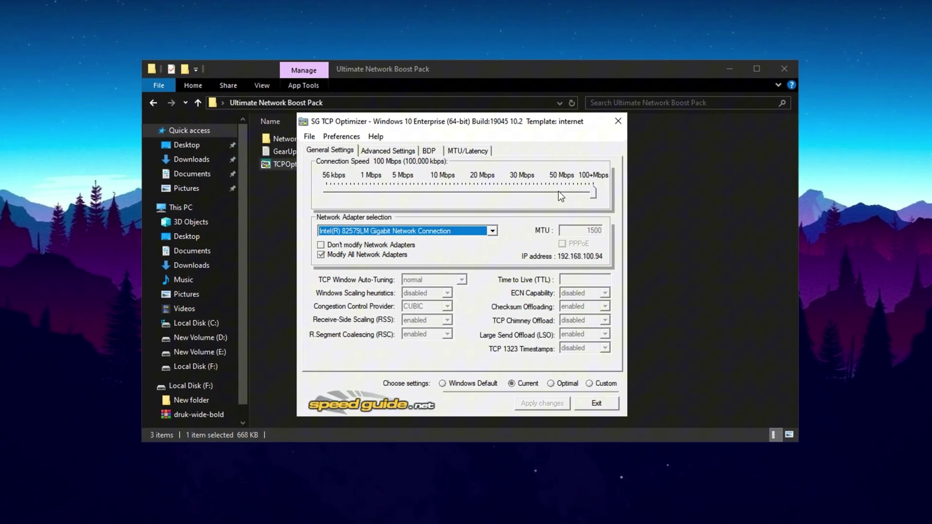
mouse_move(597, 193)
mouse_down()
mouse_move(525, 191)
mouse_move(613, 190)
mouse_up()
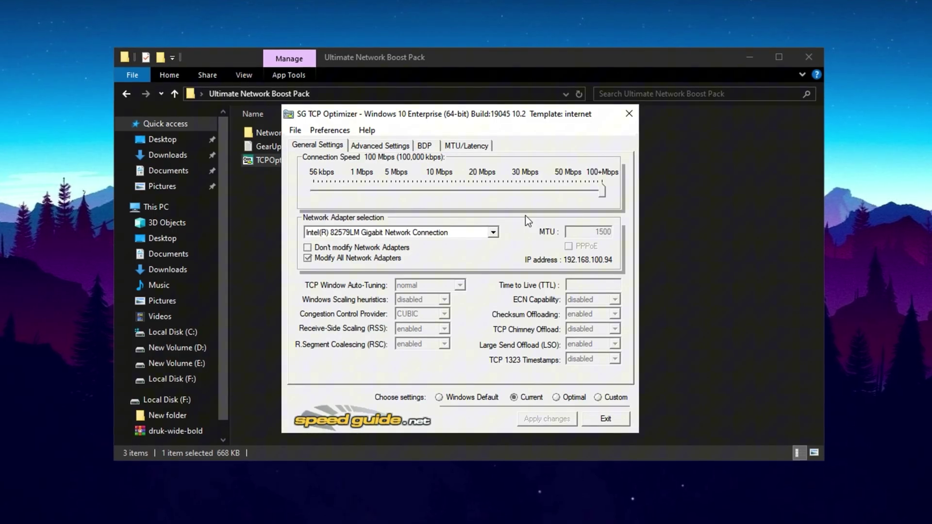
Switch to Custom; disable Auto-Tuning, RSS and RSC, and set congestion control to ctcp
click(600, 401)
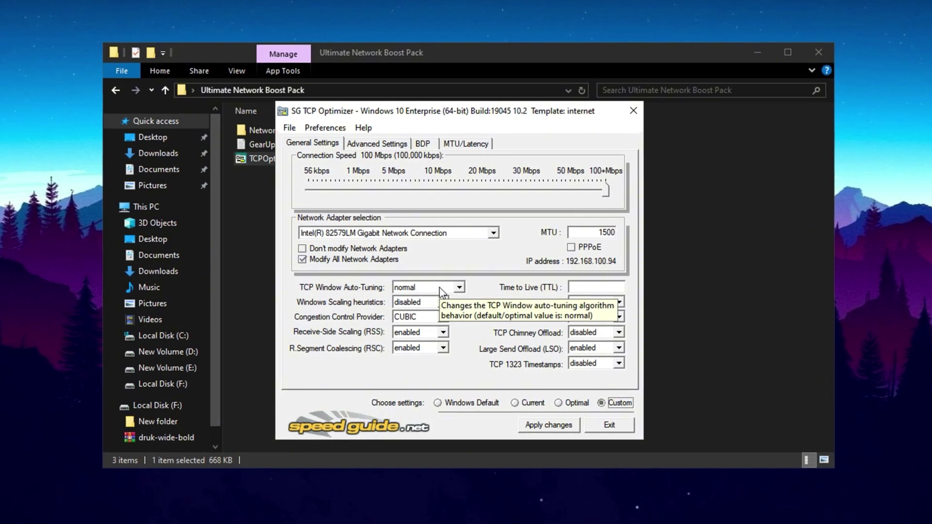
click(440, 289)
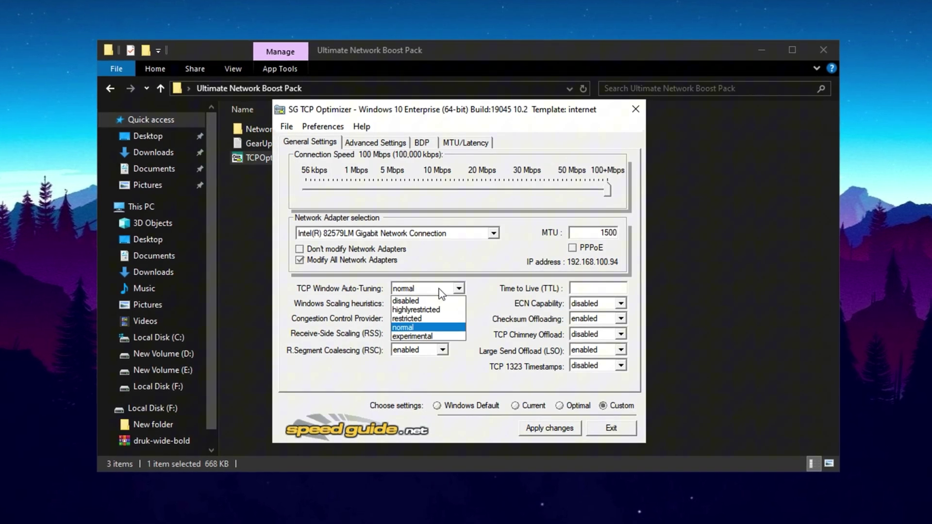
click(434, 301)
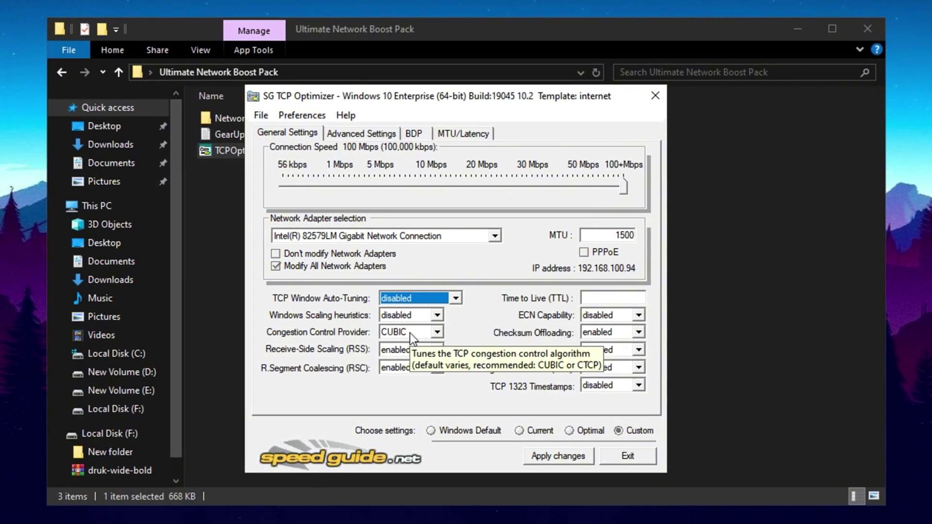
click(410, 333)
click(399, 361)
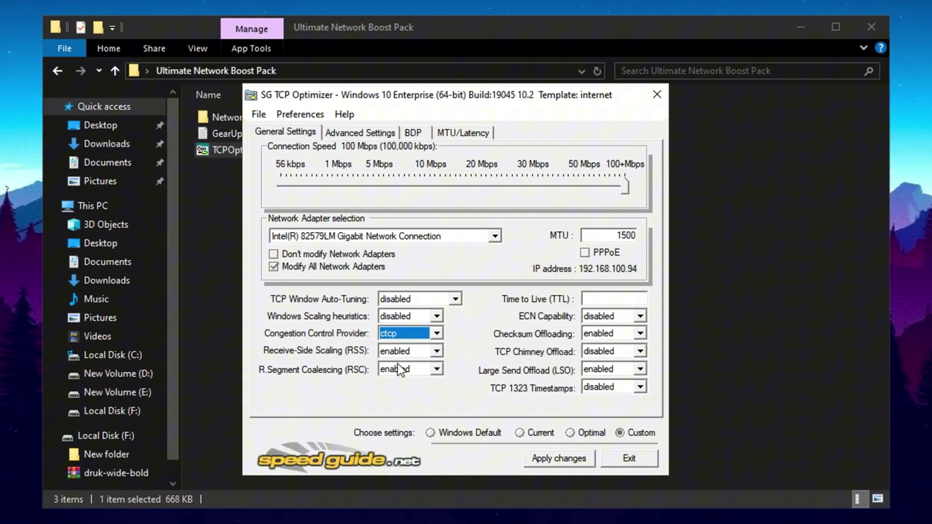
click(413, 334)
click(412, 334)
click(407, 358)
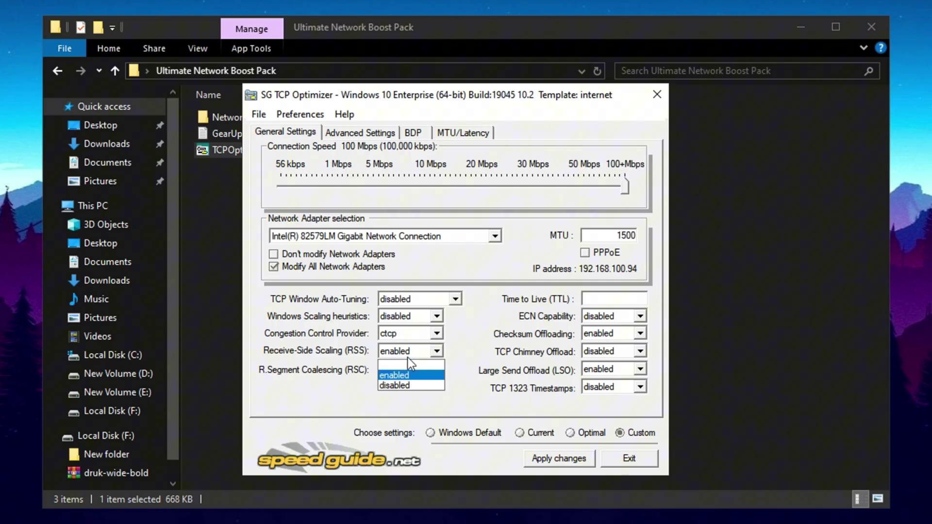
click(397, 383)
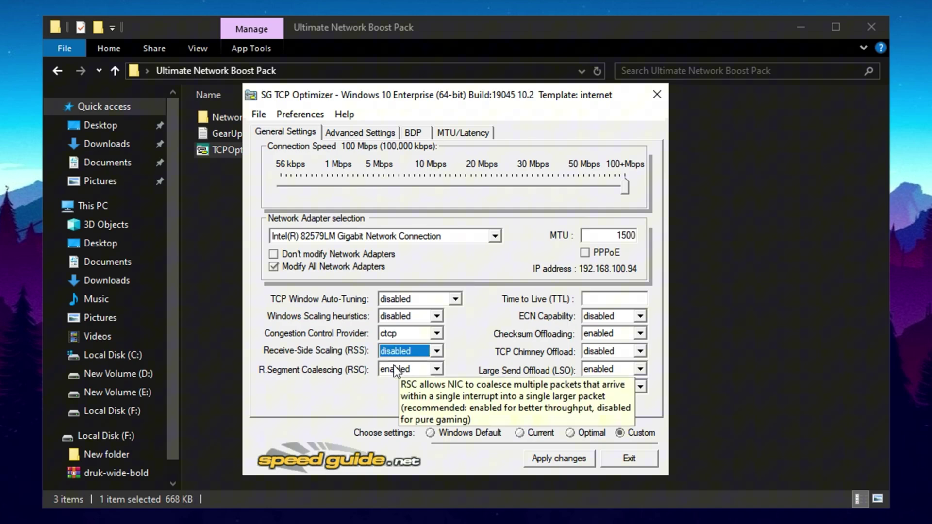
click(401, 370)
click(396, 403)
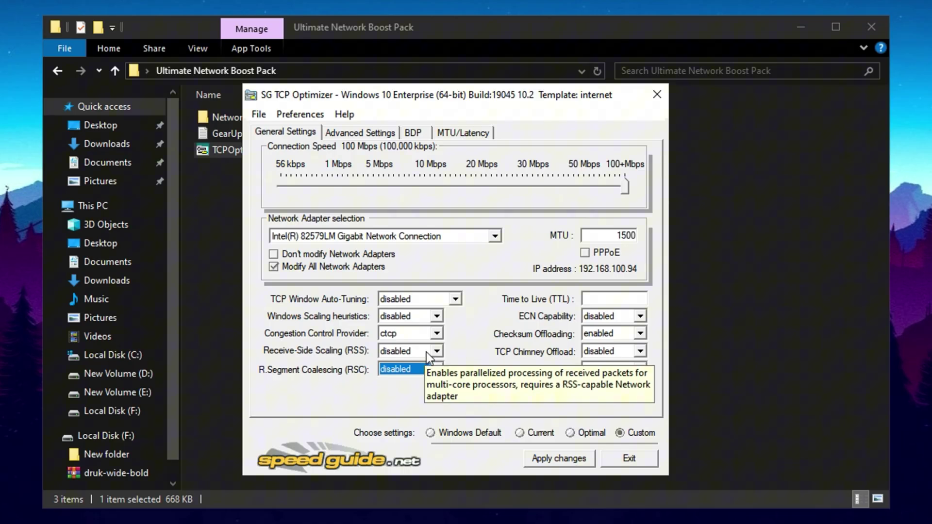
Set TTL to 64, disable Checksum and Large Send Offload, and enable TCP 1323 Timestamps
click(633, 298)
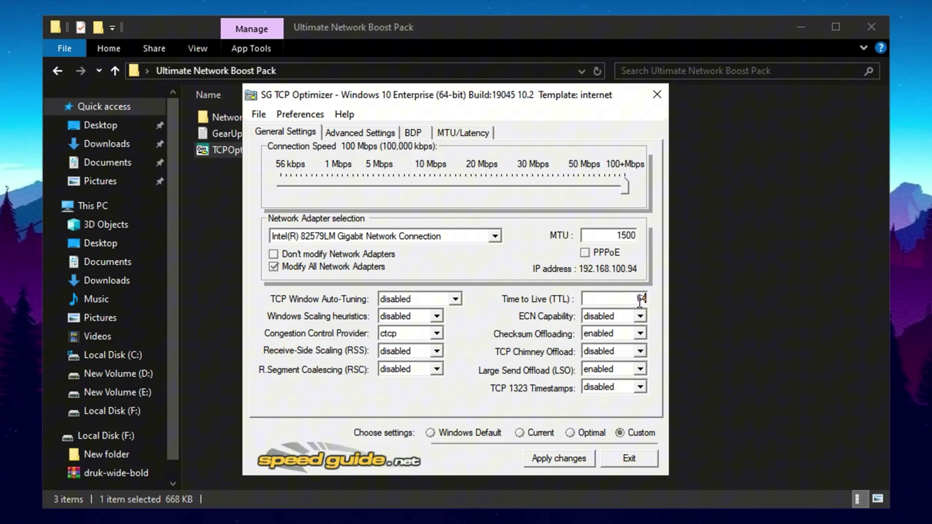
drag(630, 304, 649, 305)
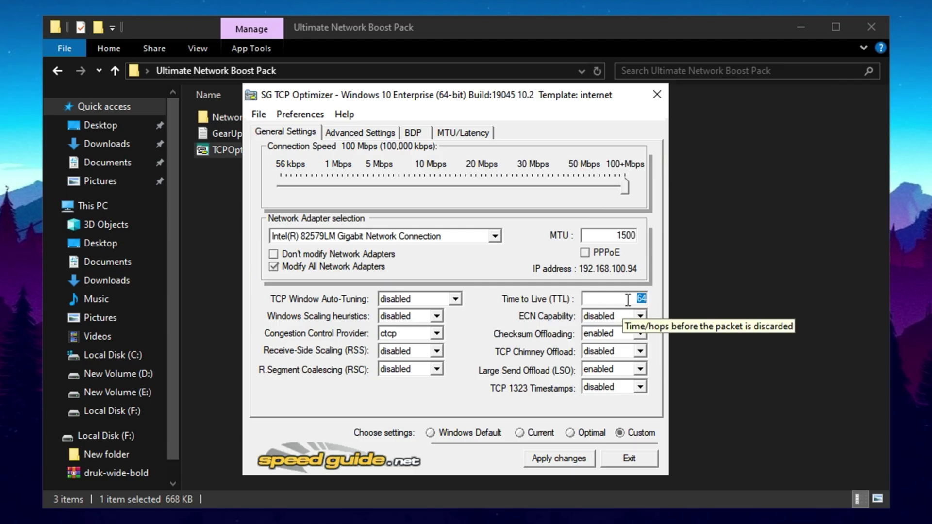
click(604, 335)
click(597, 368)
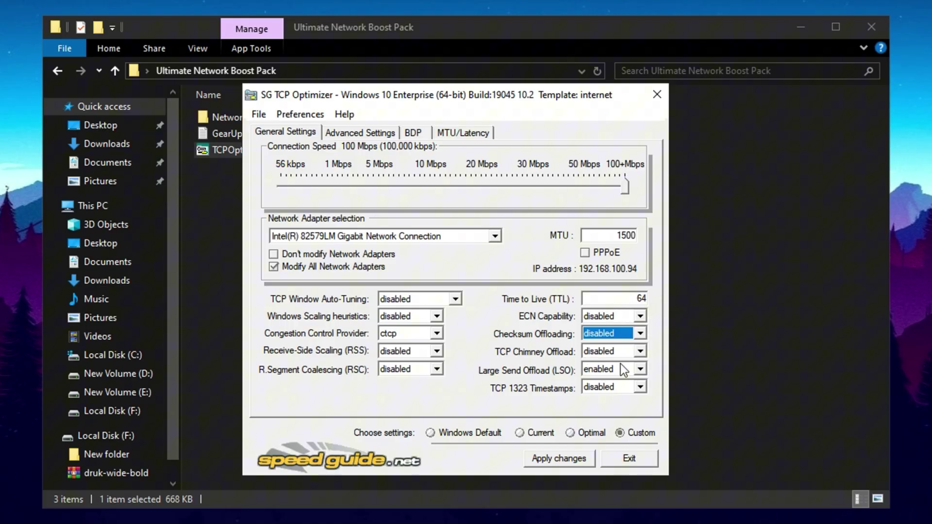
click(598, 371)
click(604, 403)
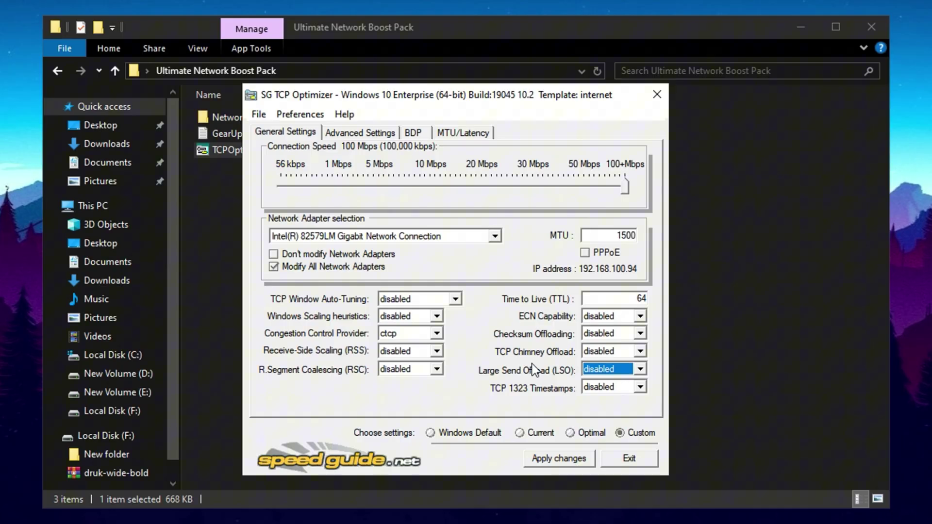
click(614, 392)
click(608, 413)
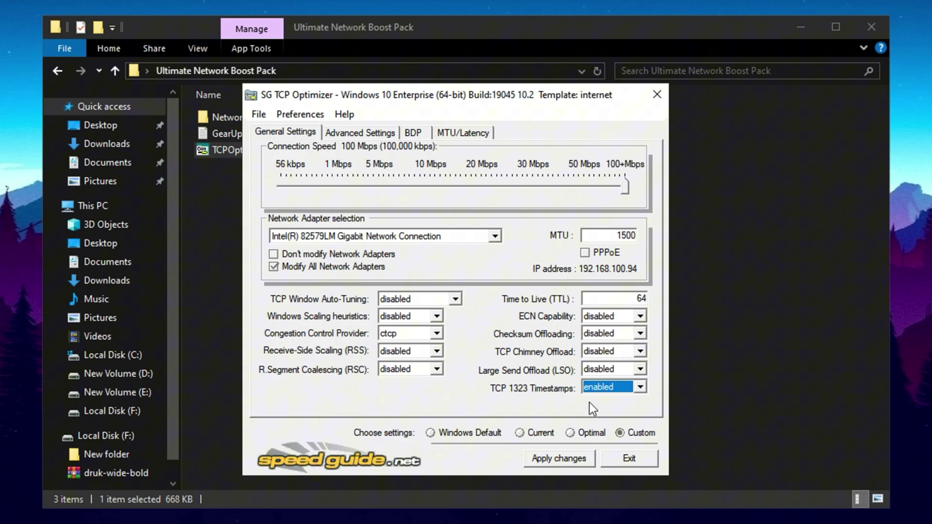
In Advanced Settings, set MaxConnectionsPer1_0Server to 10 and SystemResponsiveness to gaming: 0, throttling disabled
click(362, 134)
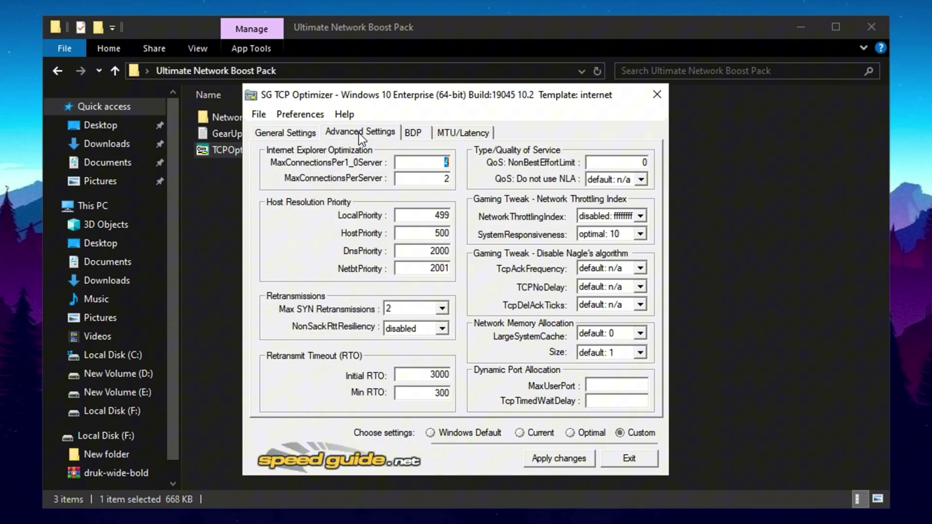
text(10)
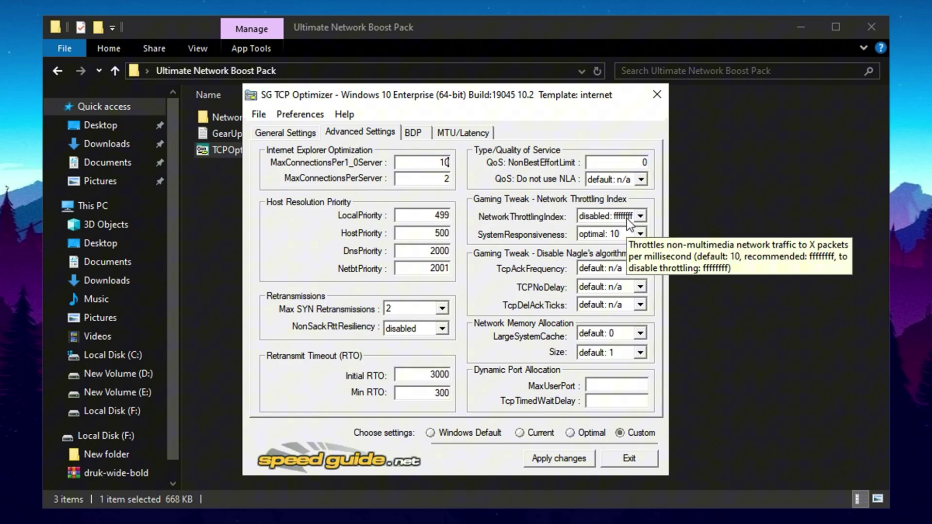
click(606, 216)
click(603, 217)
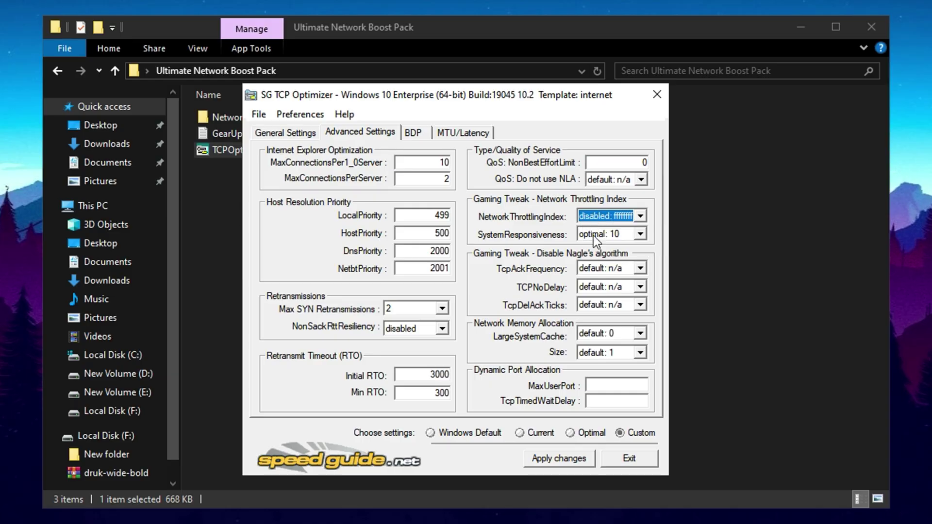
click(596, 235)
click(599, 247)
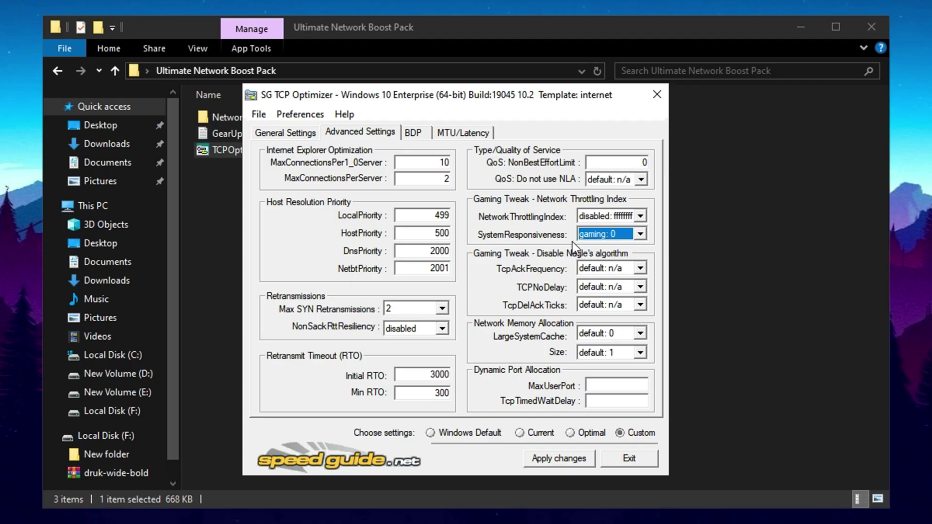
mouse_move(567, 235)
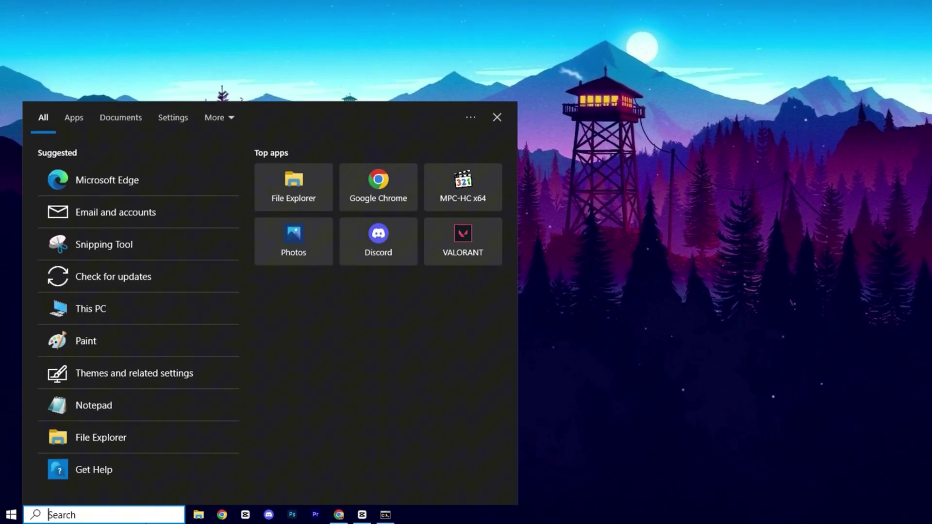
Search 'veiw network' to open Network Connections and open the Ethernet adapter's properties
text(veiw network)
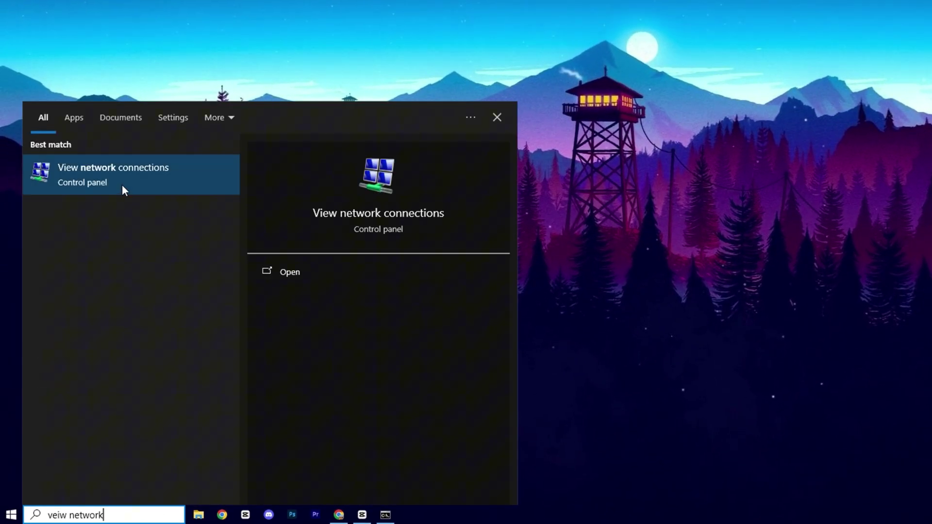
click(123, 184)
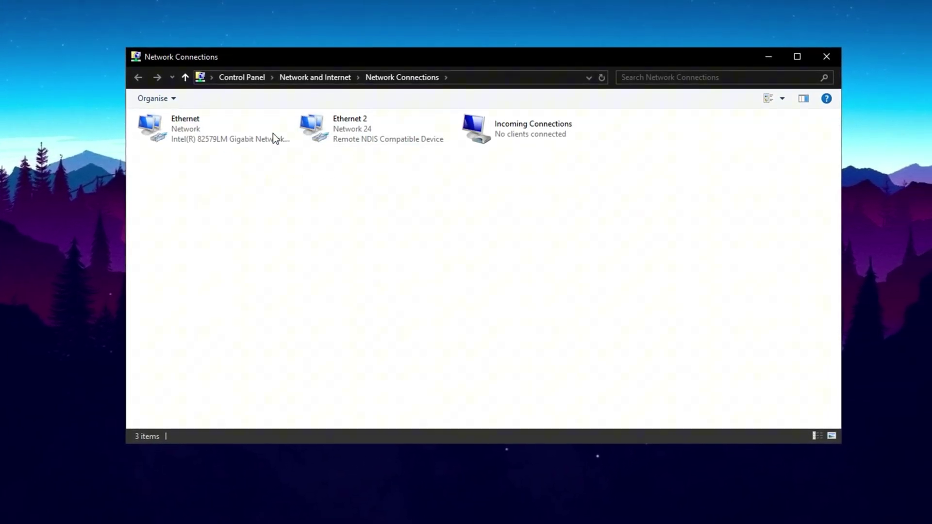
click(215, 145)
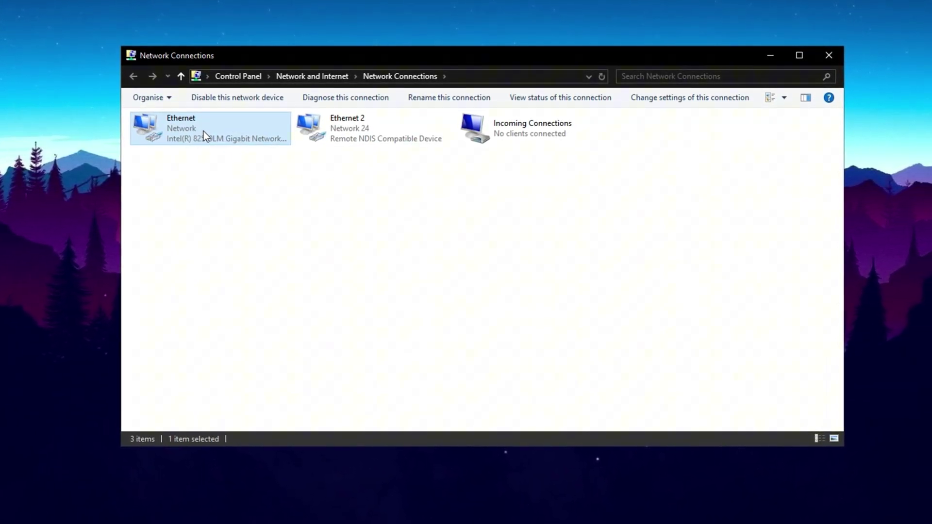
right_click(204, 132)
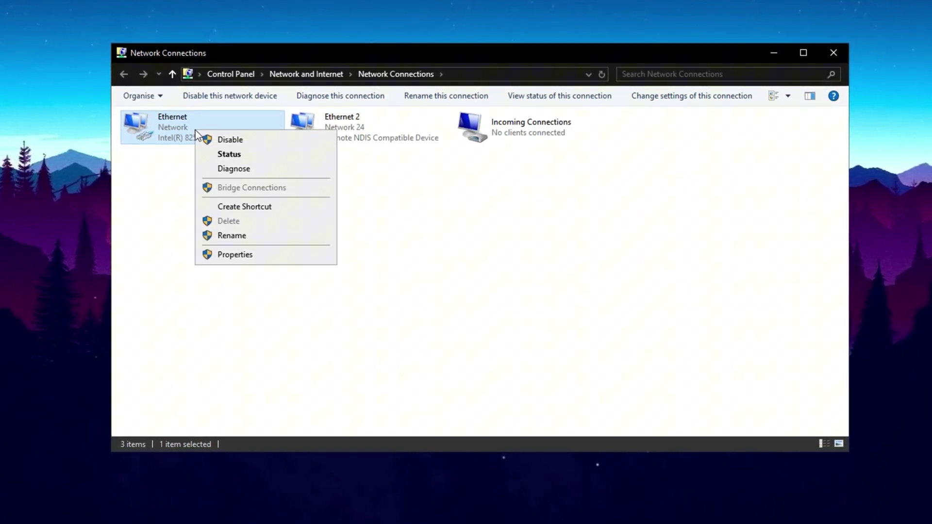
click(222, 255)
Select the Internet Protocol Version 4 (TCP/IPv4) entry in Ethernet Properties
drag(199, 107, 257, 101)
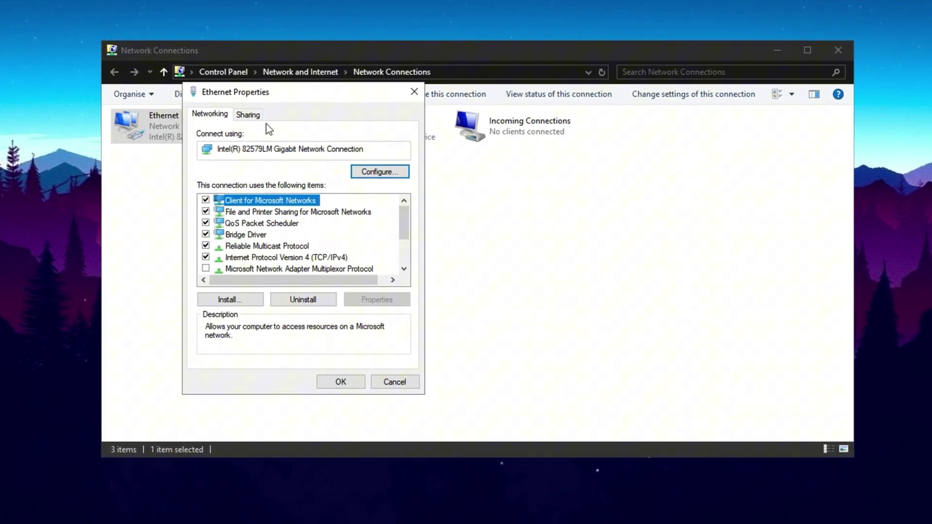
scroll(313, 260, down, 1)
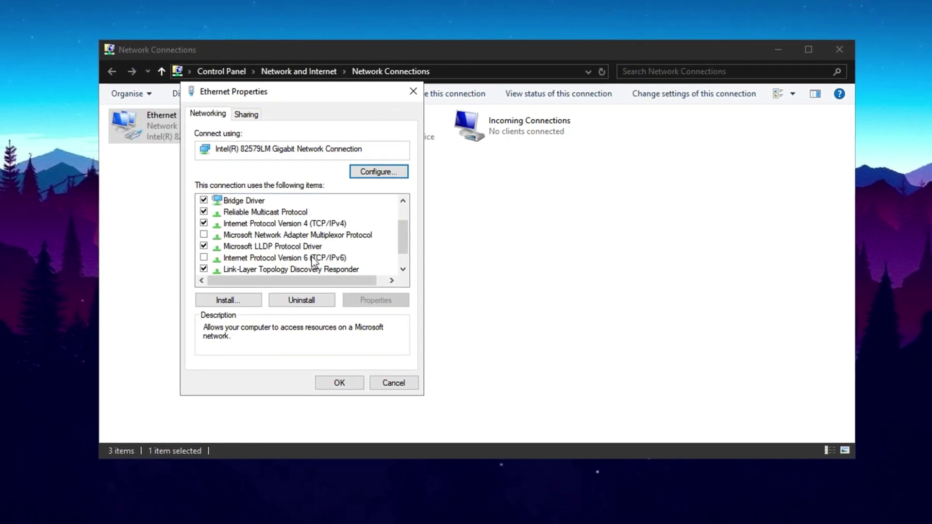
click(320, 224)
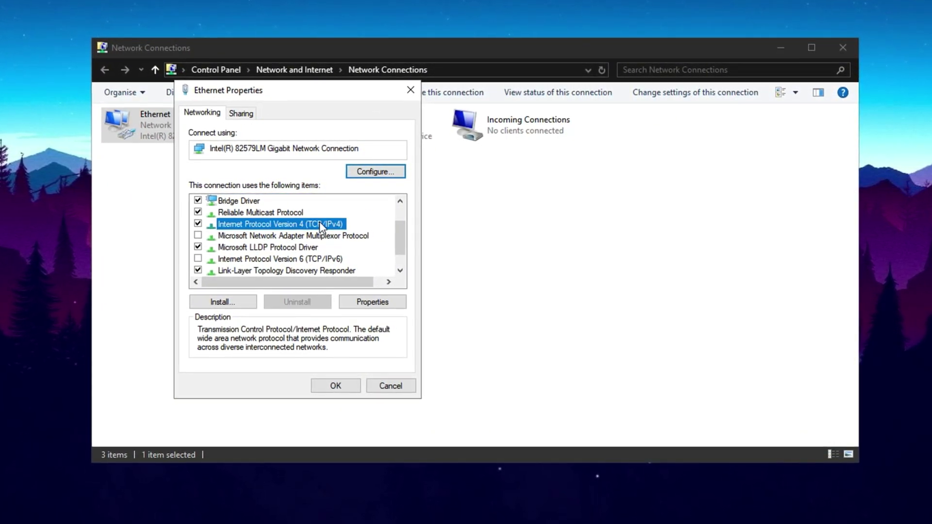
click(317, 260)
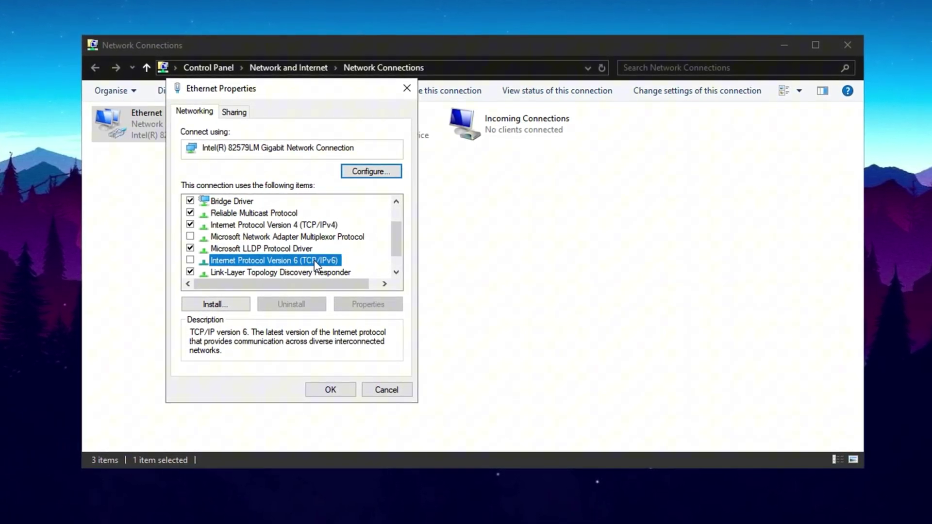
click(319, 224)
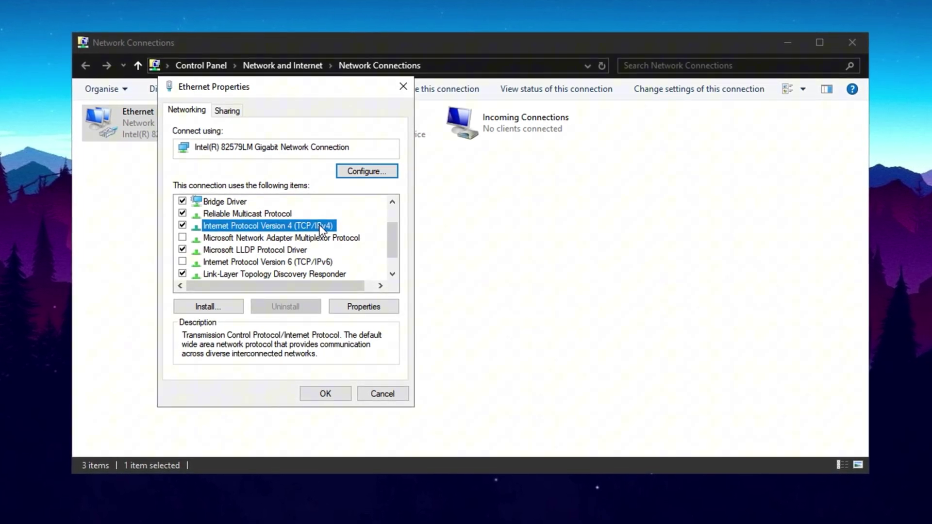
Open TCP/IPv4 properties and choose 'Use the following DNS server addresses'
click(366, 308)
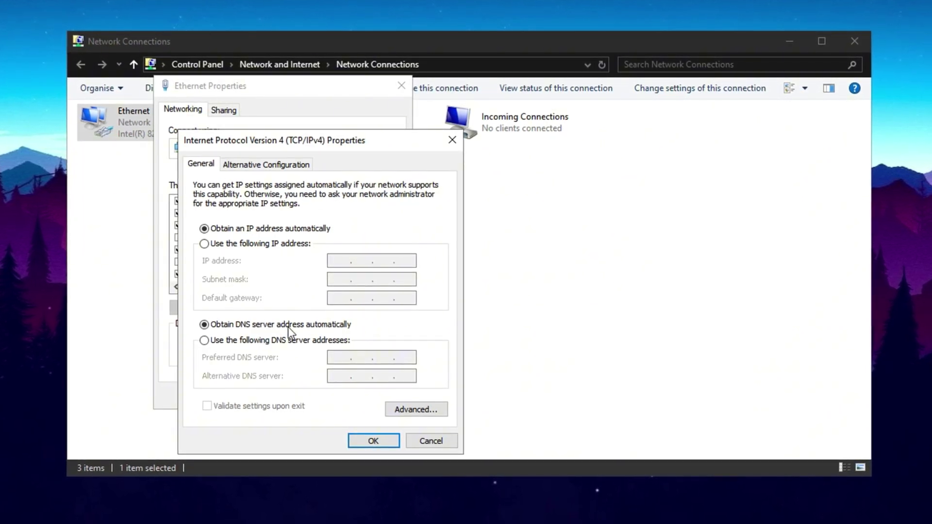
click(287, 340)
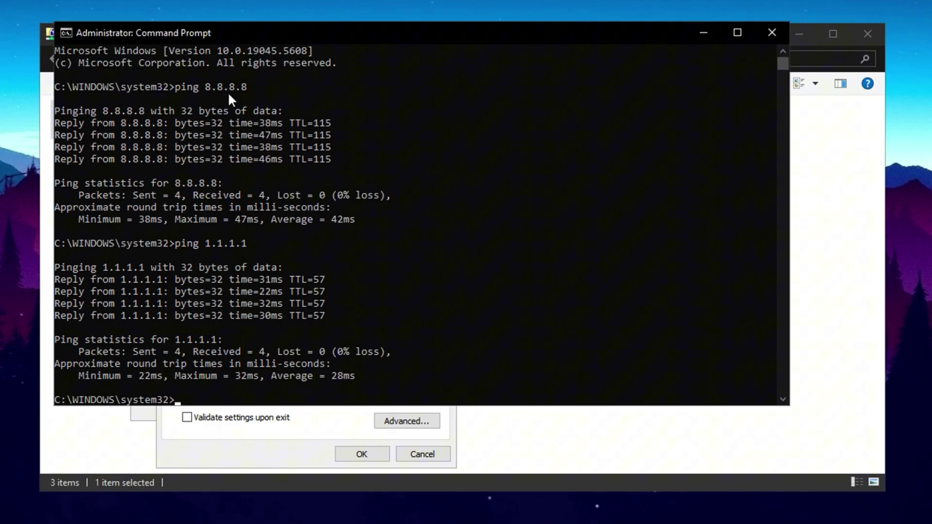
Minimise the Command Prompt window to get back to the IPv4 DNS settings
click(703, 34)
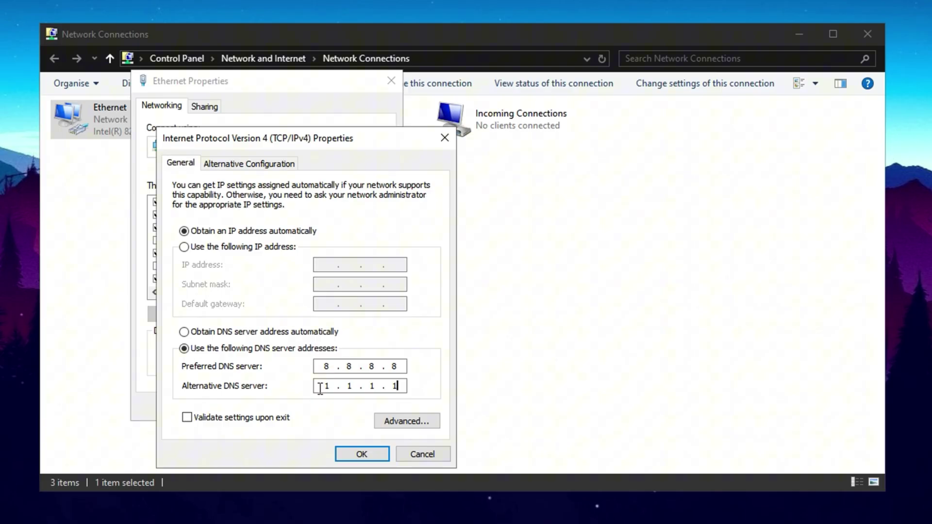
Apply the 8.8.8.8 / 1.1.1.1 DNS servers and open the Intel 82579LM adapter's power and advanced properties
key(Return)
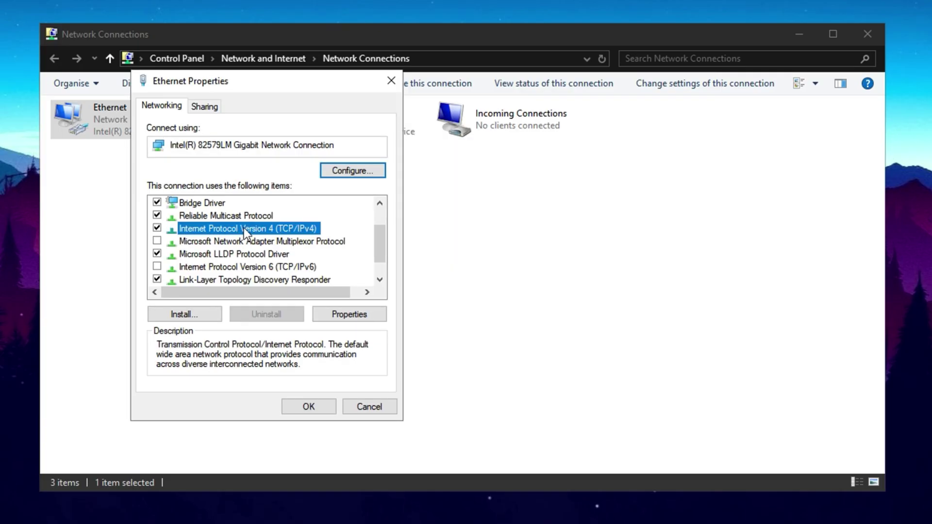
click(353, 170)
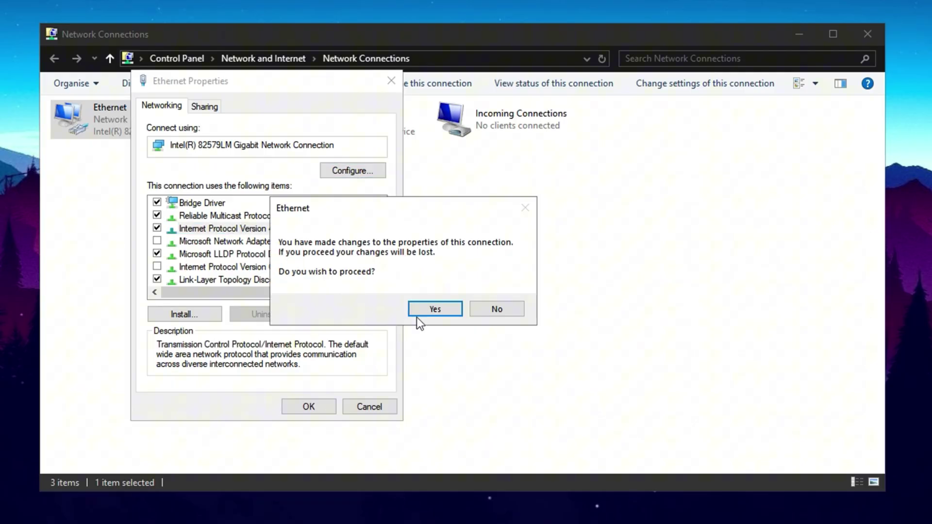
click(430, 309)
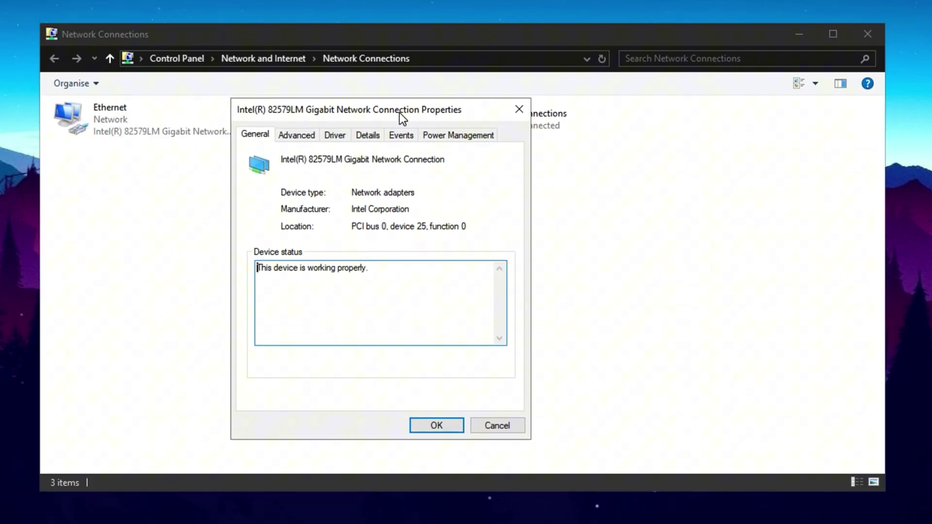
click(448, 134)
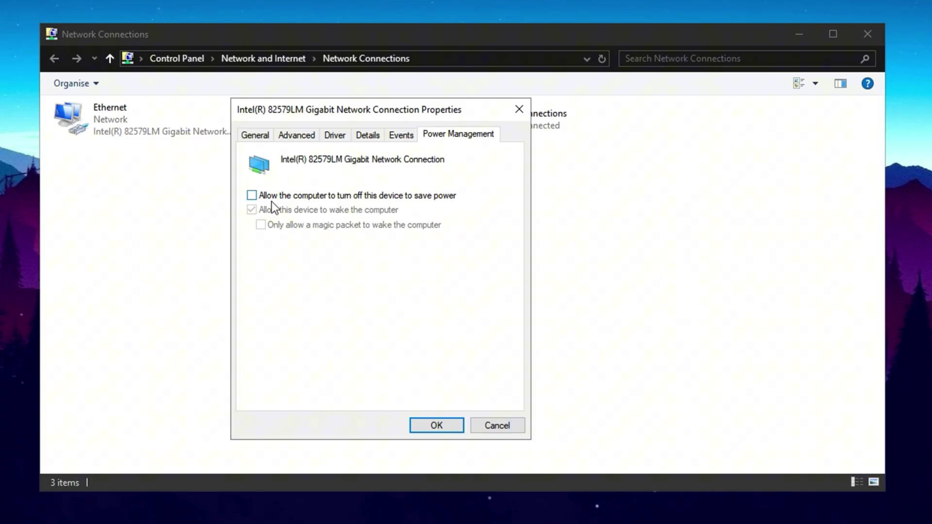
click(299, 136)
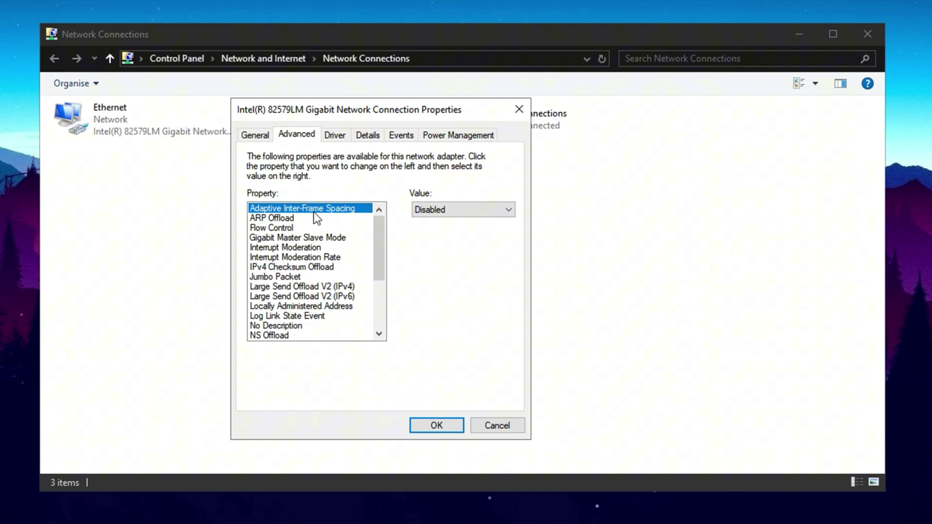
Set ARP Offload, Flow Control and Interrupt Moderation to Disabled
click(287, 217)
click(435, 209)
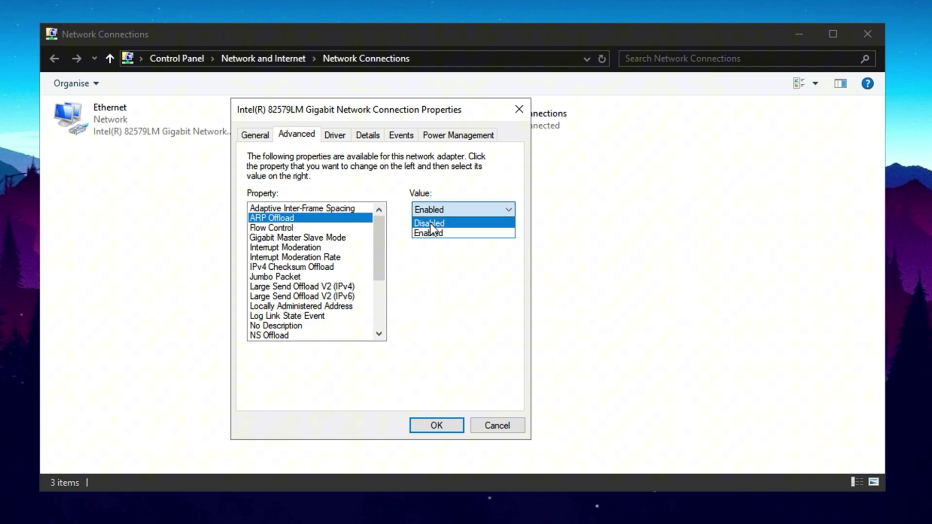
click(430, 223)
click(283, 228)
click(447, 216)
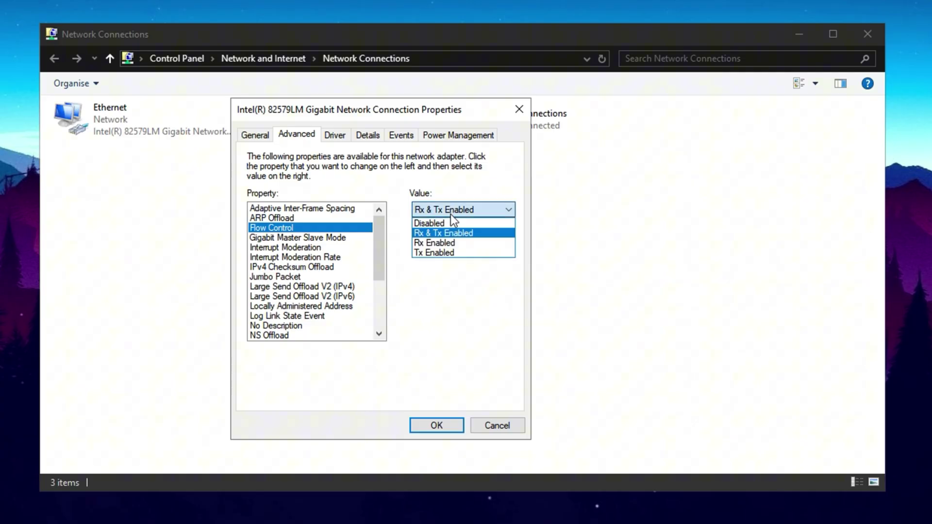
click(442, 222)
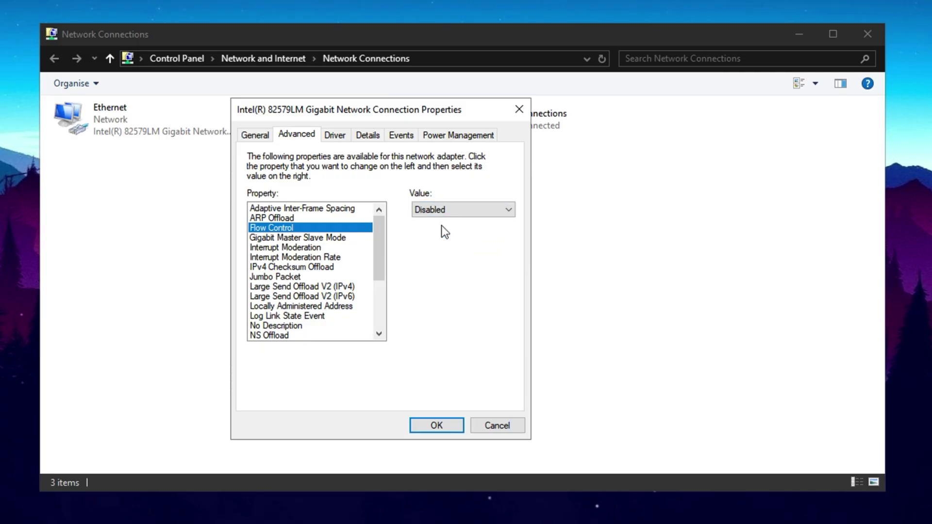
click(292, 239)
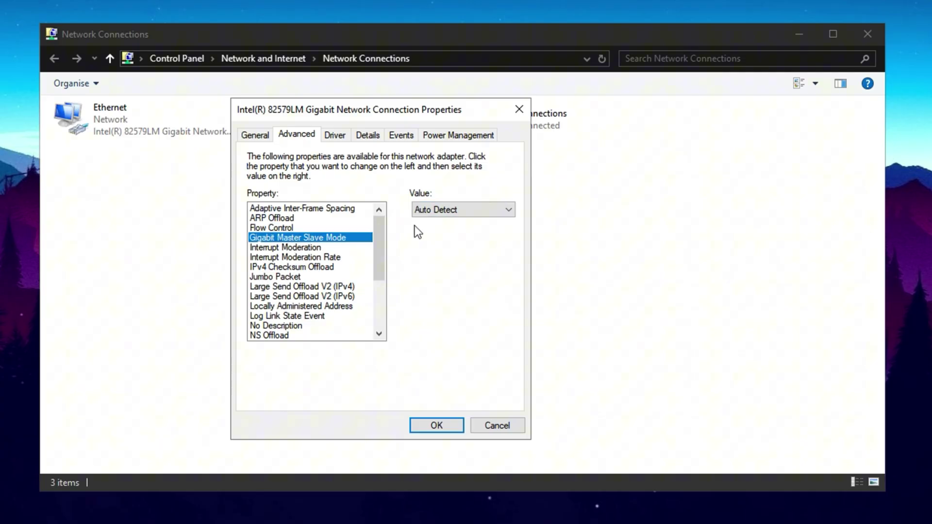
click(279, 248)
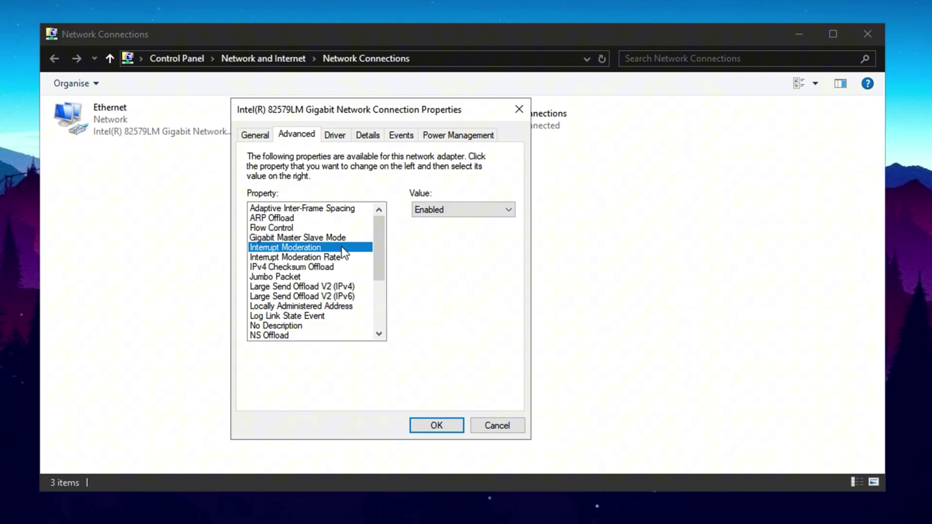
click(433, 209)
click(430, 222)
Disable IPv4 Checksum Offload and Large Send Offload V2 for both IPv4 and IPv6
click(304, 268)
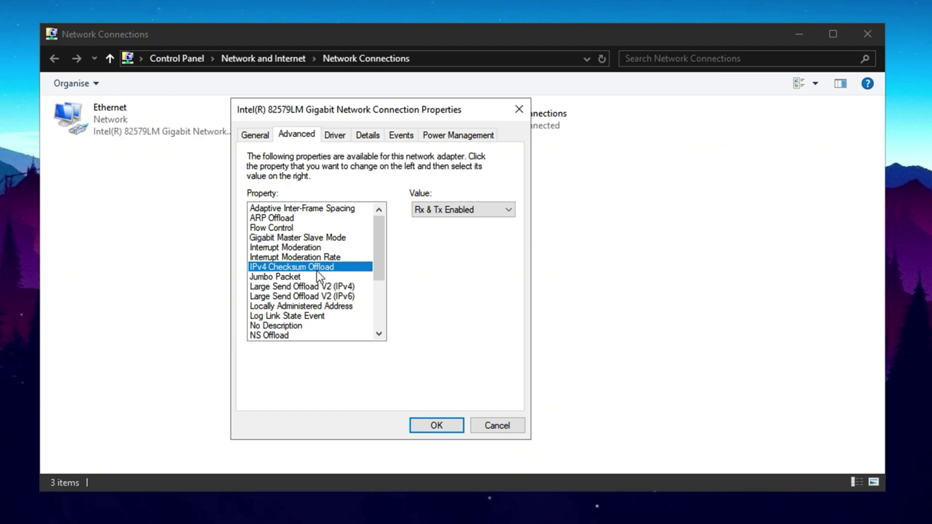
click(432, 213)
click(432, 221)
click(302, 278)
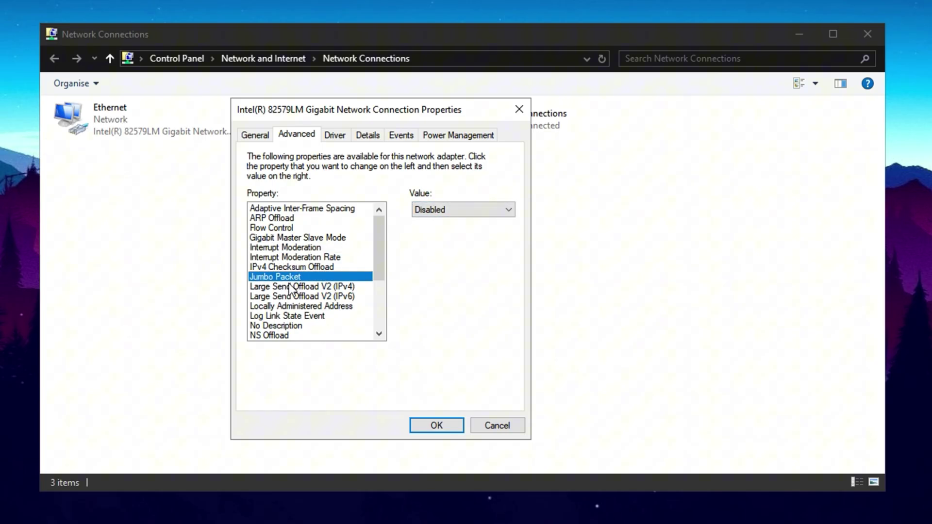
click(289, 286)
click(446, 210)
click(435, 221)
click(309, 297)
click(430, 210)
click(429, 223)
Review the remaining properties and disable TCP Checksum Offload for IPv4 and IPv6
click(286, 305)
scroll(275, 332, down, 2)
click(298, 300)
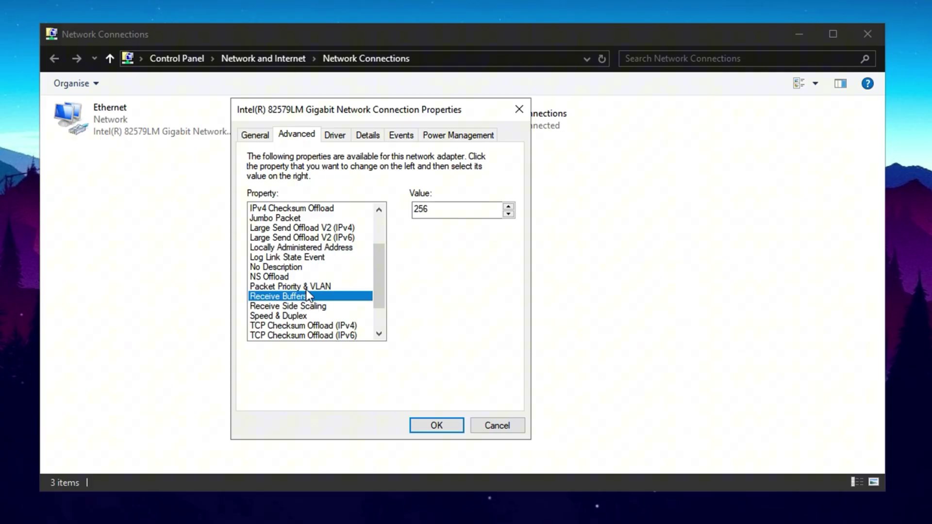
click(305, 289)
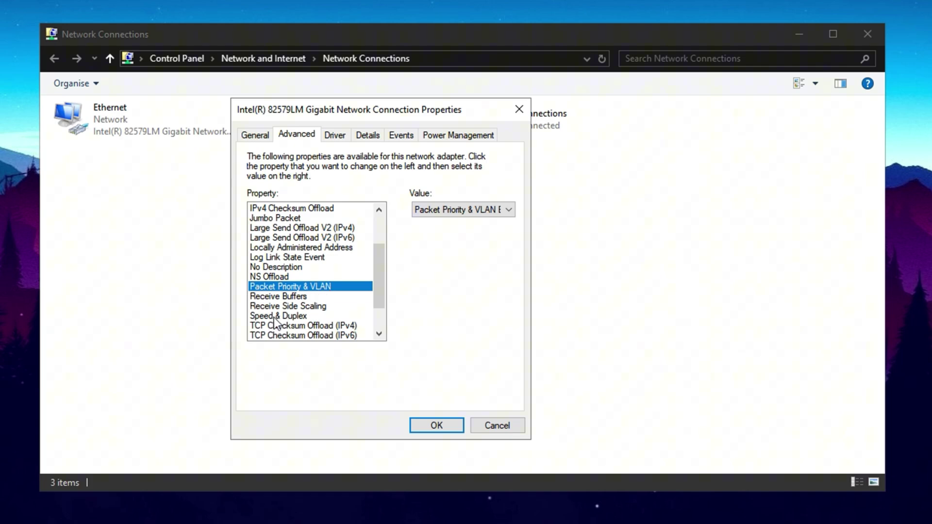
click(307, 316)
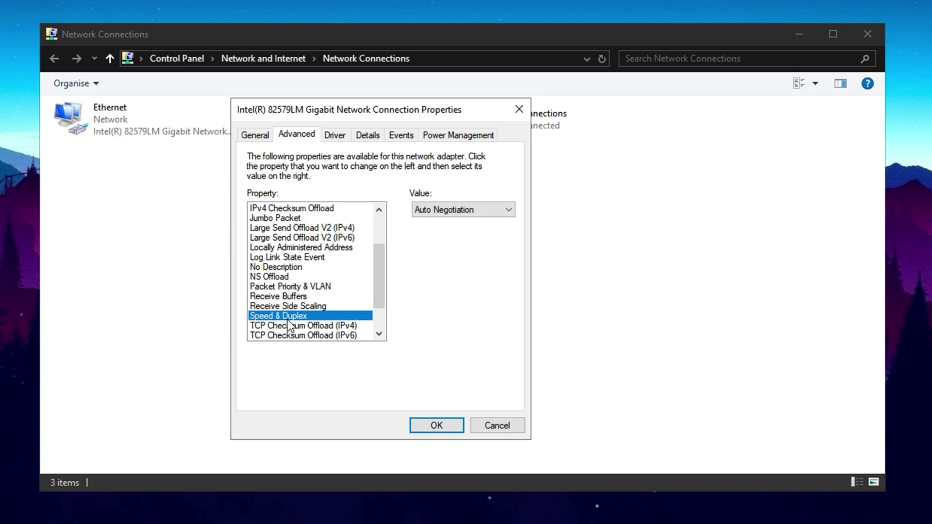
scroll(301, 324, down, 2)
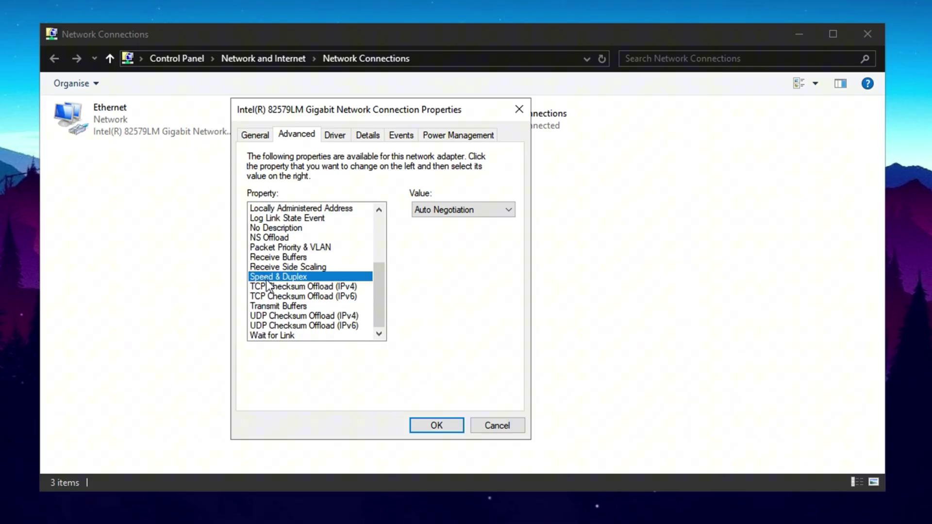
click(282, 286)
click(441, 209)
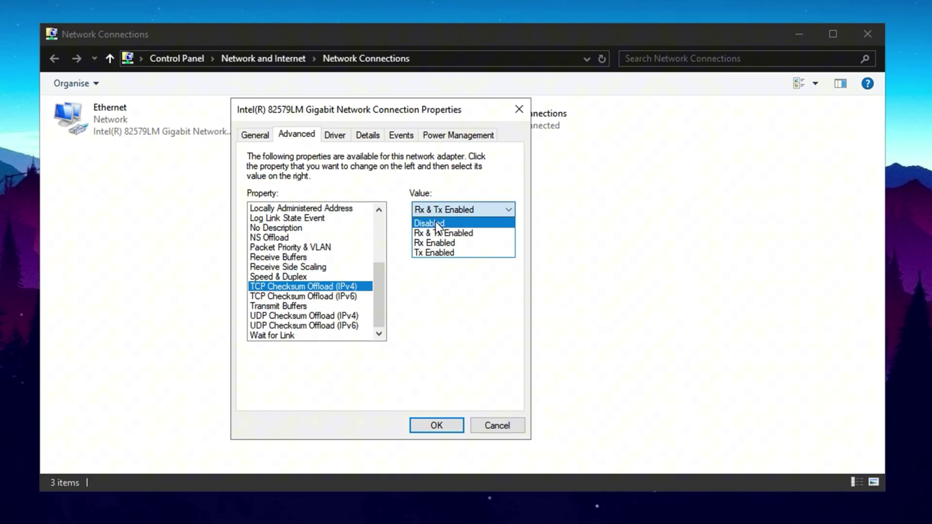
click(430, 224)
click(297, 296)
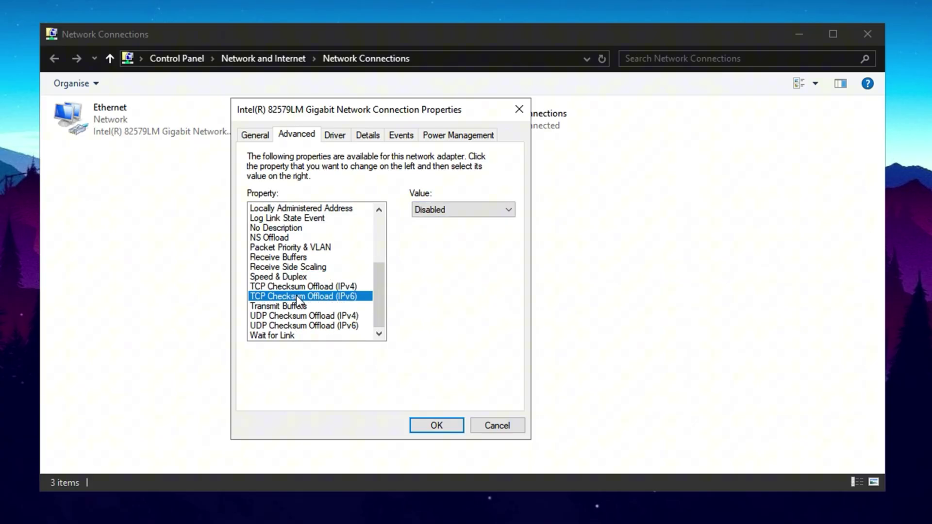
click(454, 212)
click(438, 222)
Disable UDP Checksum Offload for both IPv4 and IPv6
click(310, 316)
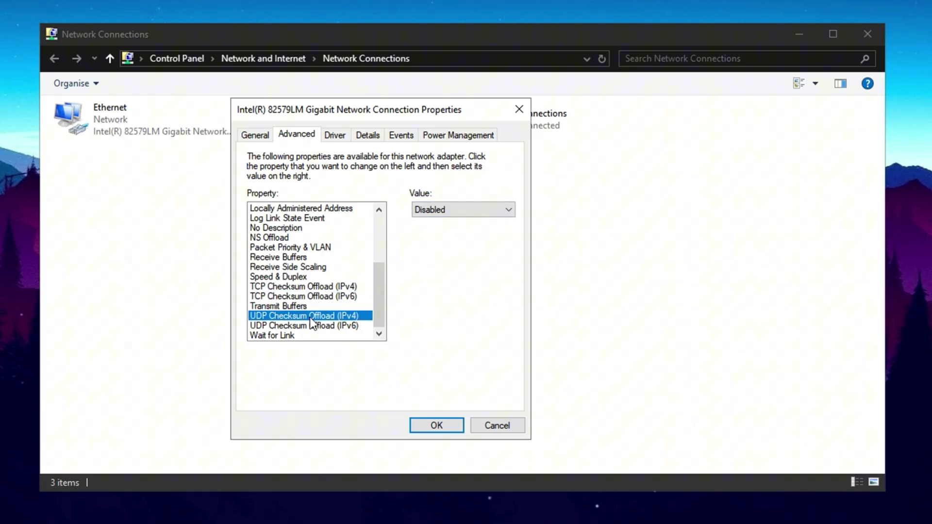
click(435, 209)
click(420, 223)
click(311, 325)
click(445, 209)
click(436, 225)
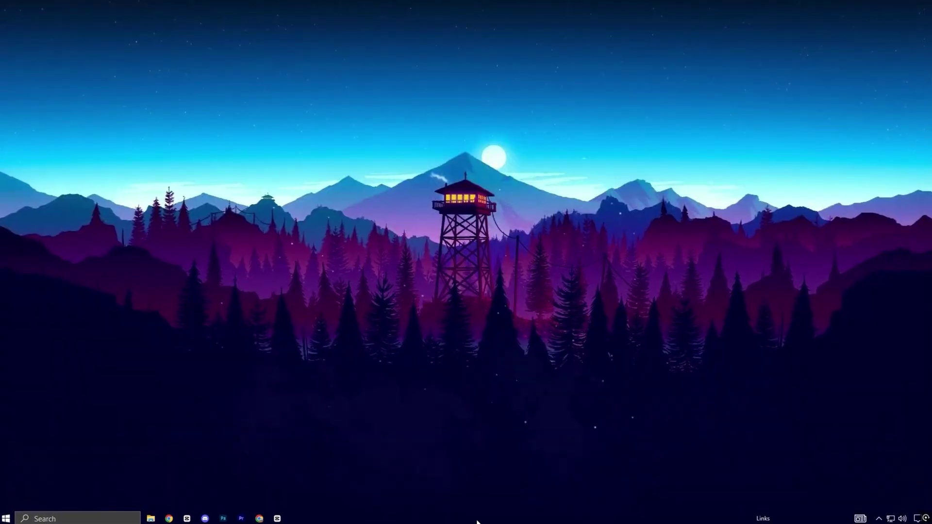
Open Task Manager from the taskbar and launch Resource Monitor from its Performance tab
right_click(477, 518)
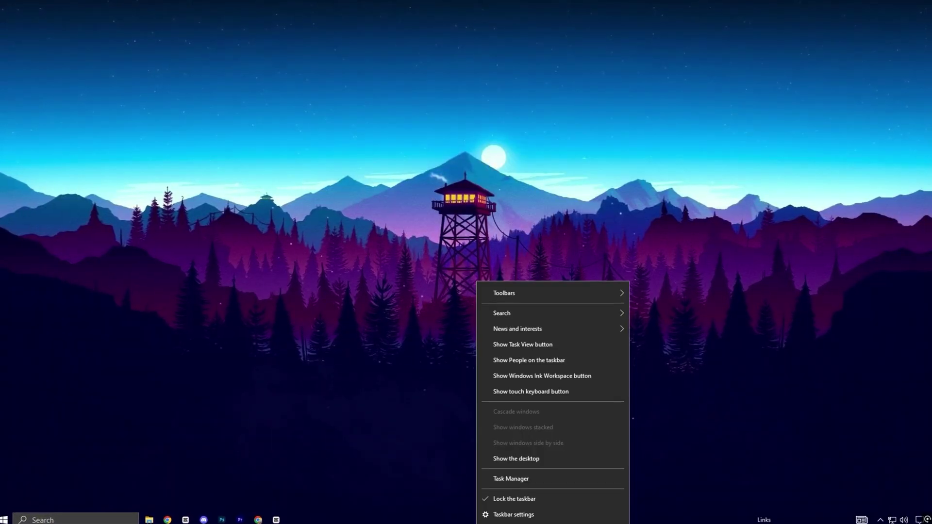
click(498, 485)
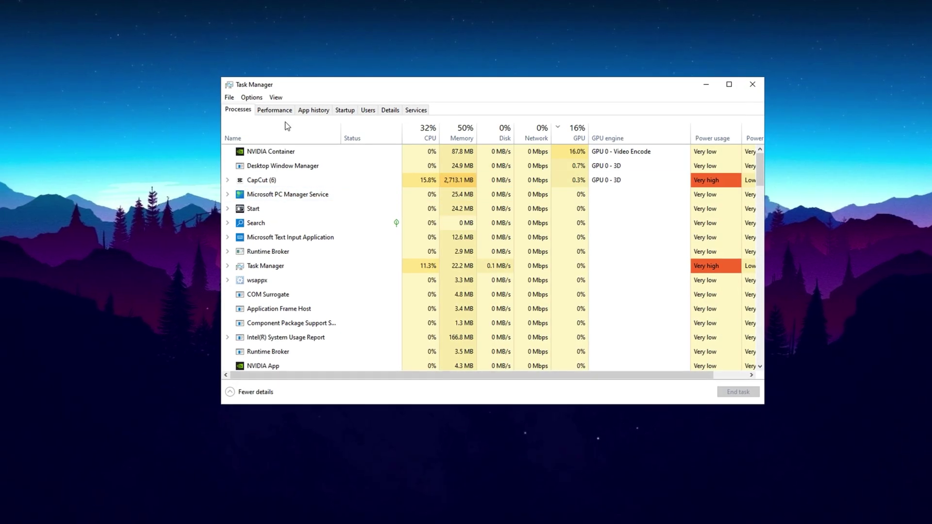
click(270, 111)
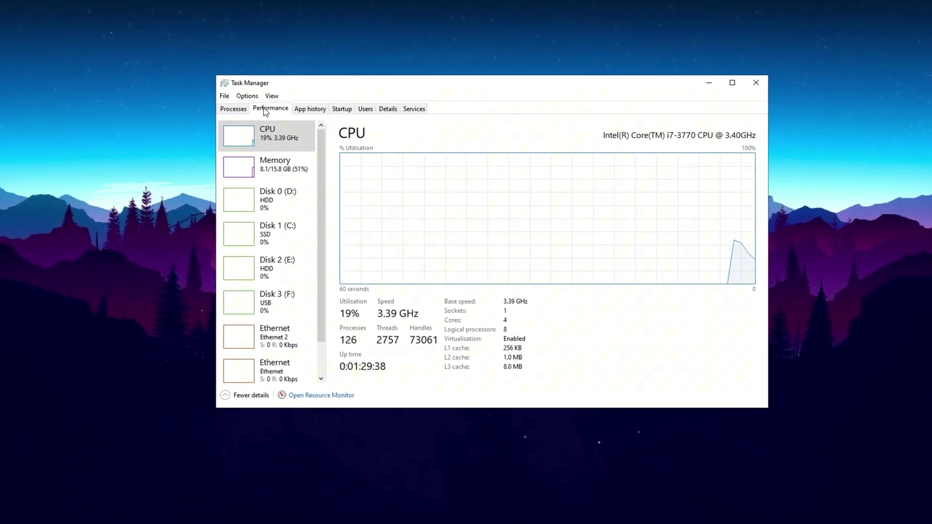
click(304, 401)
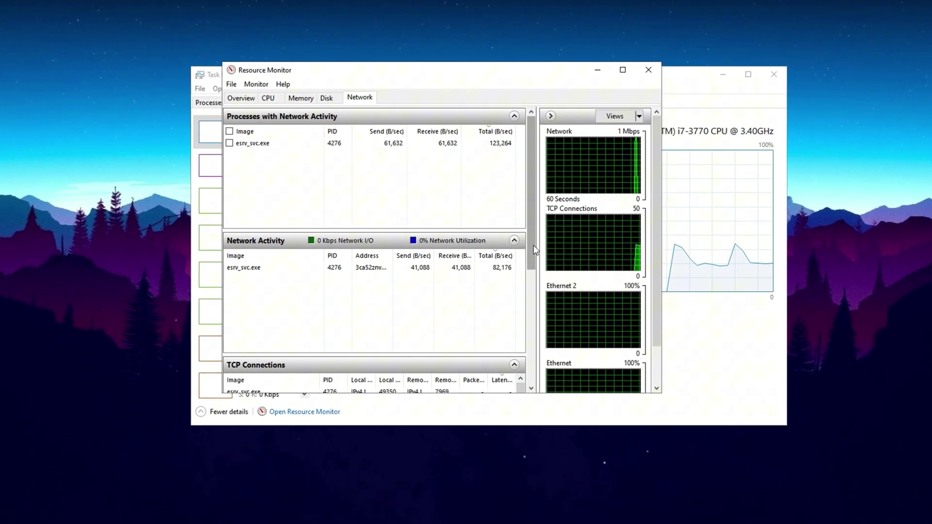
drag(531, 243, 528, 287)
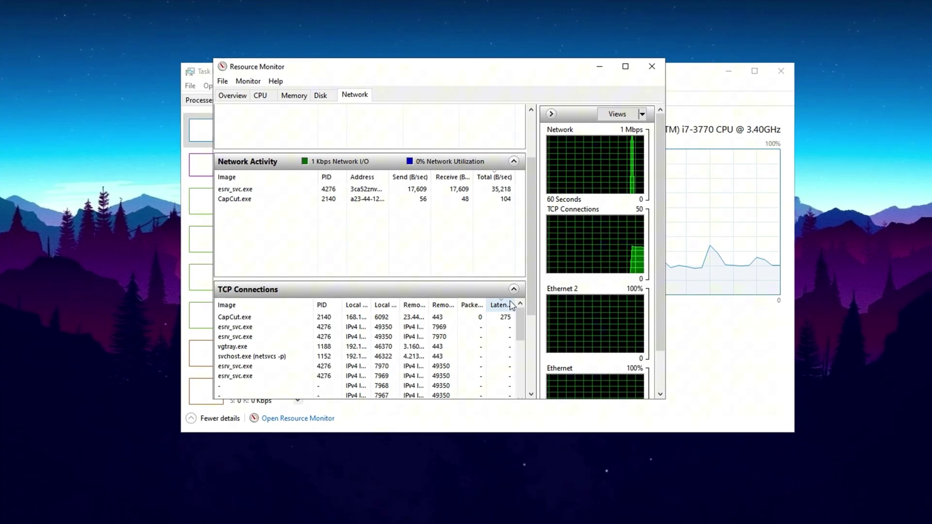
drag(531, 260, 541, 335)
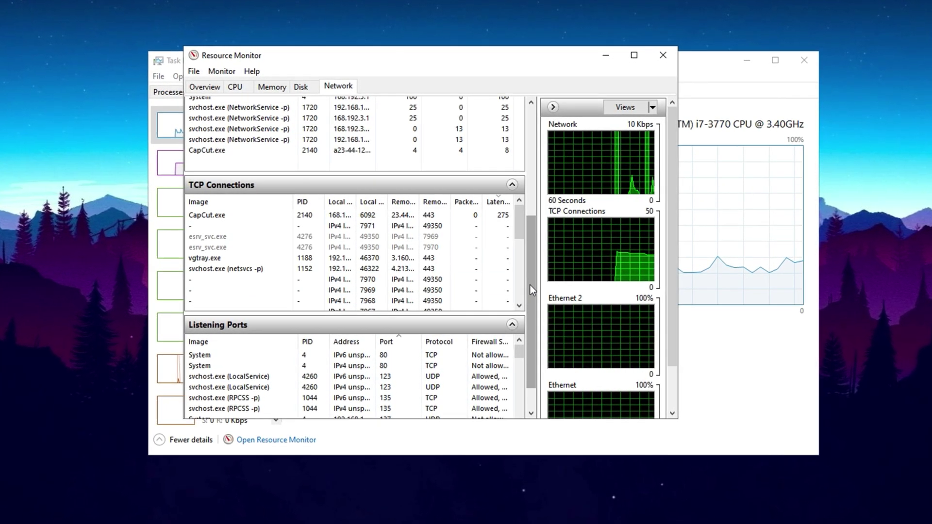
drag(530, 285, 558, 168)
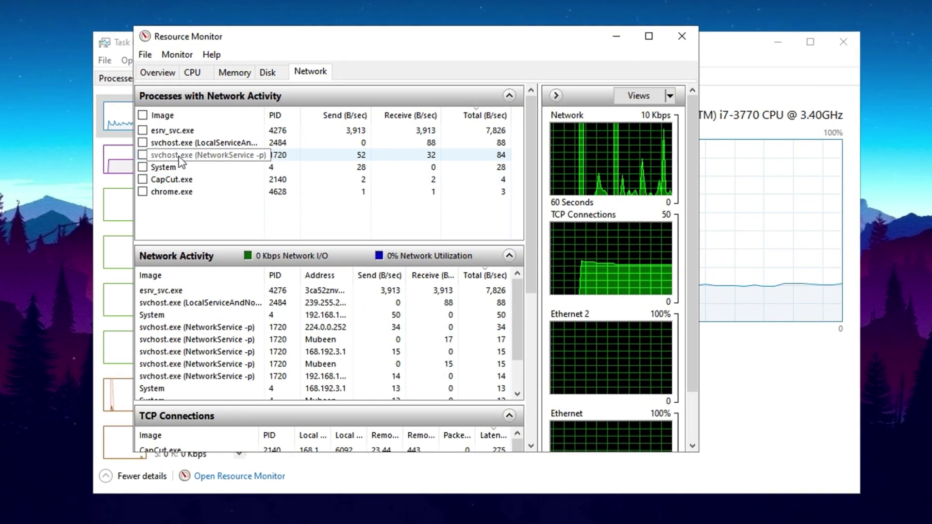
right_click(178, 156)
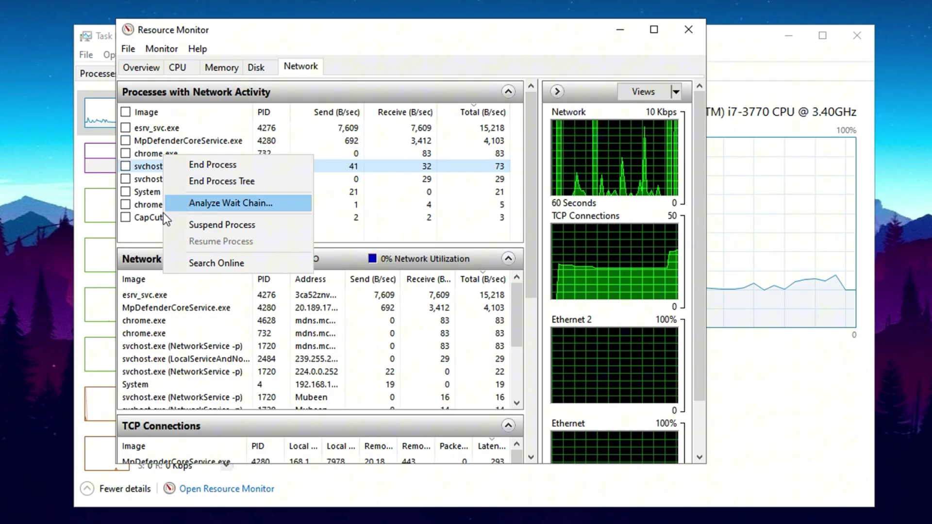
click(137, 230)
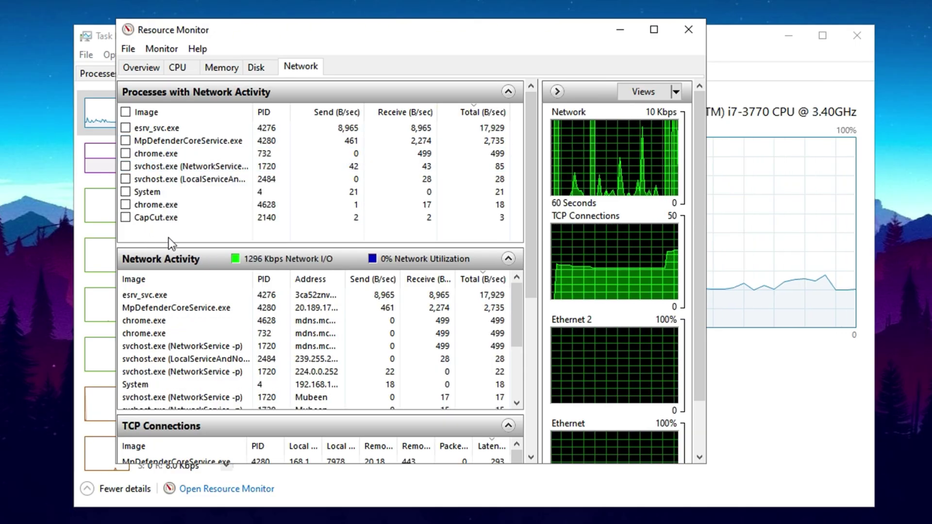
click(184, 180)
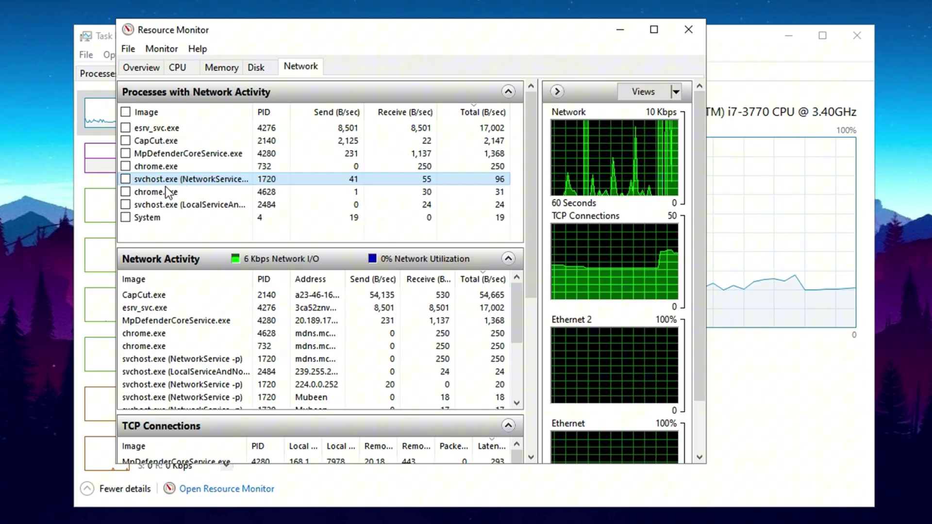
click(173, 204)
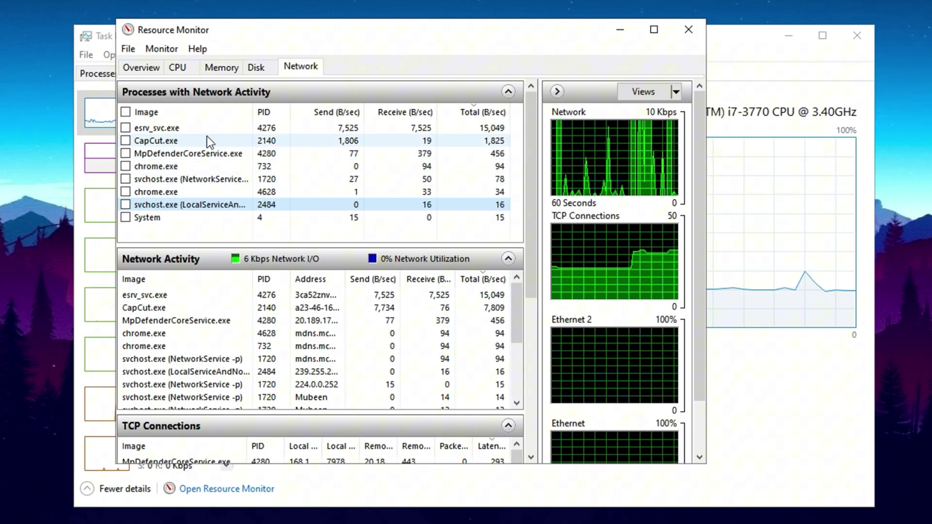
drag(536, 273, 575, 269)
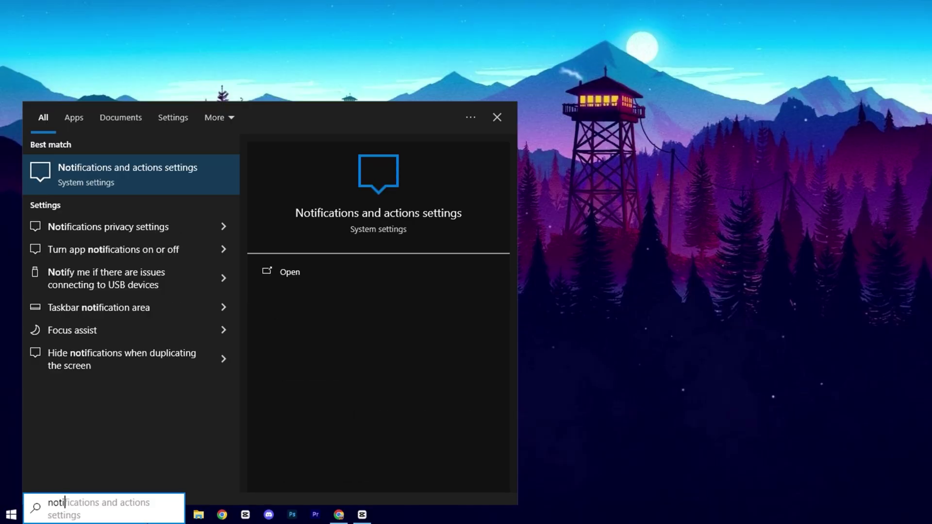
Open Notifications & actions and switch off 'Get notifications from apps and other senders'
click(117, 169)
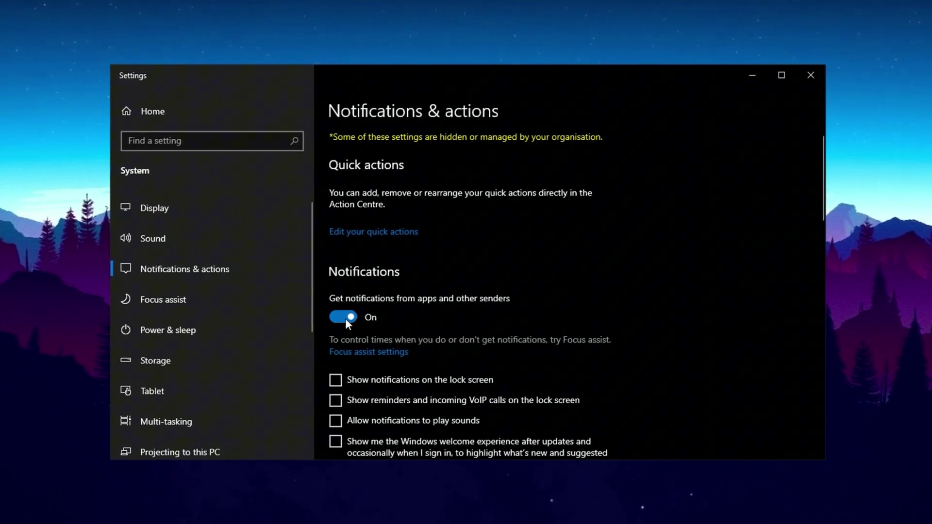
click(345, 319)
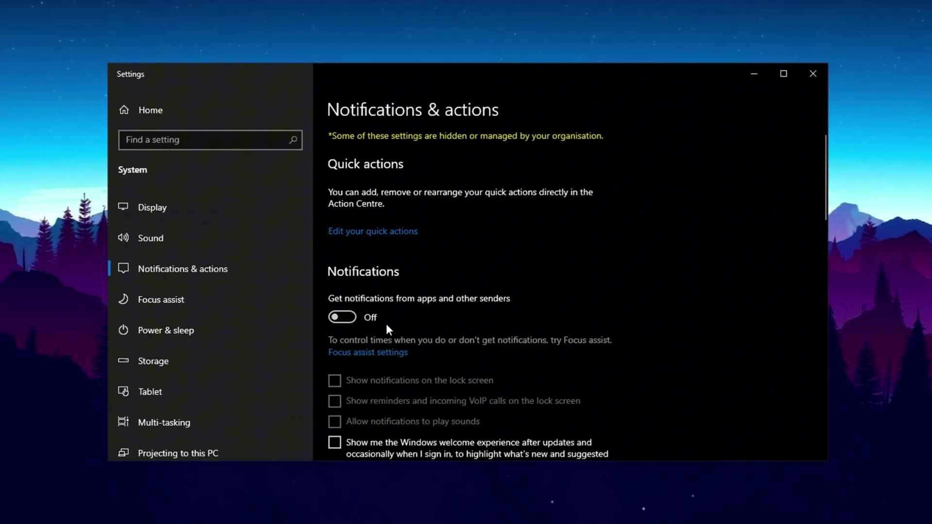
scroll(389, 323, down, 1)
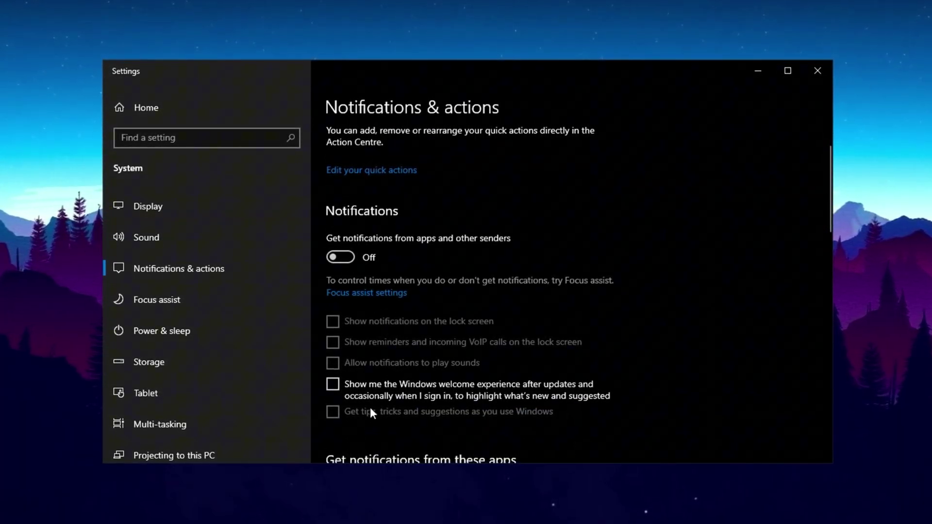
scroll(368, 410, down, 2)
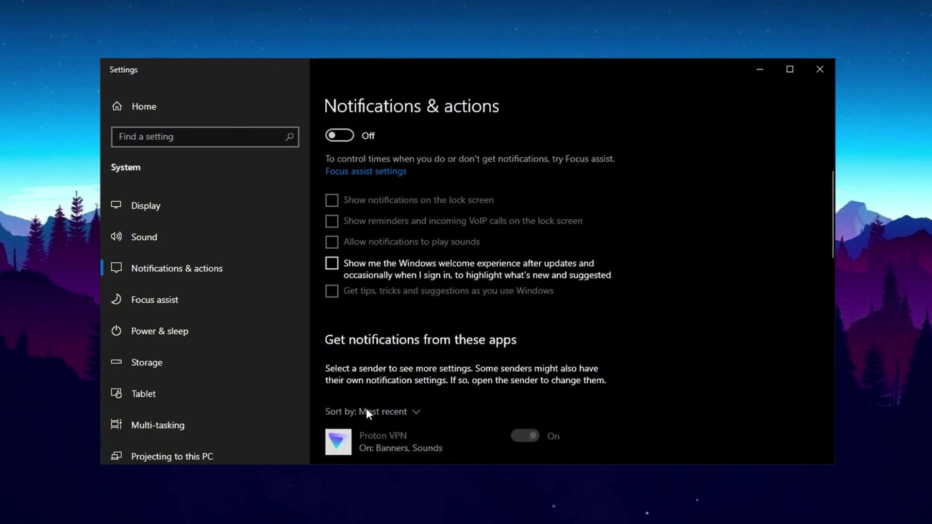
scroll(366, 410, down, 10)
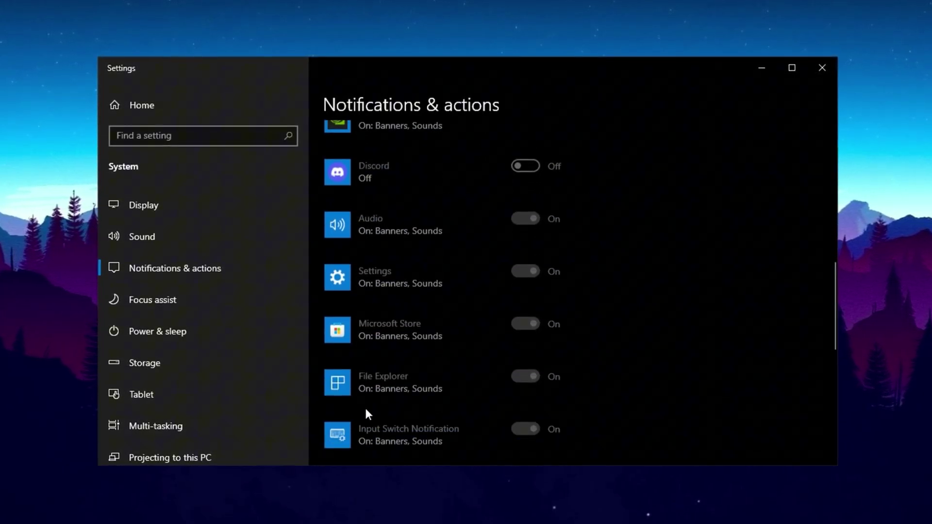
scroll(366, 410, down, 5)
scroll(364, 408, up, 15)
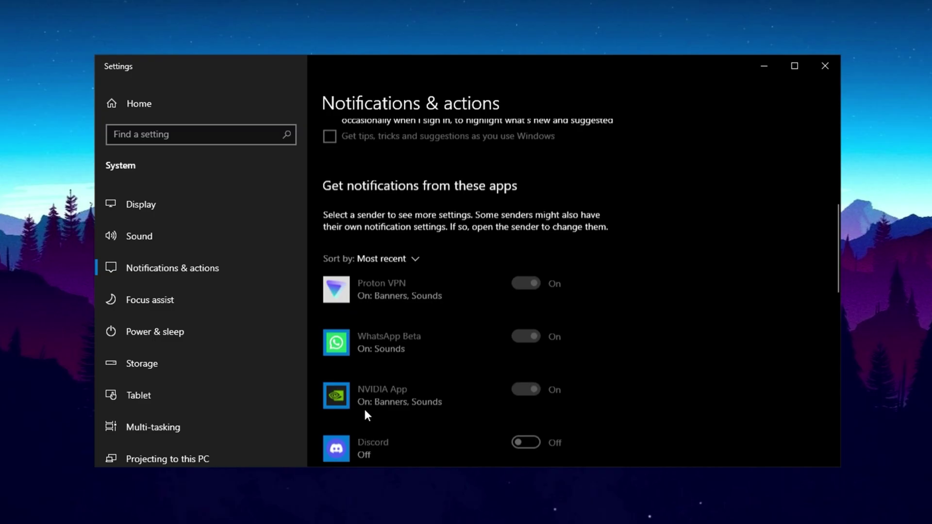
scroll(364, 408, up, 7)
scroll(363, 408, down, 1)
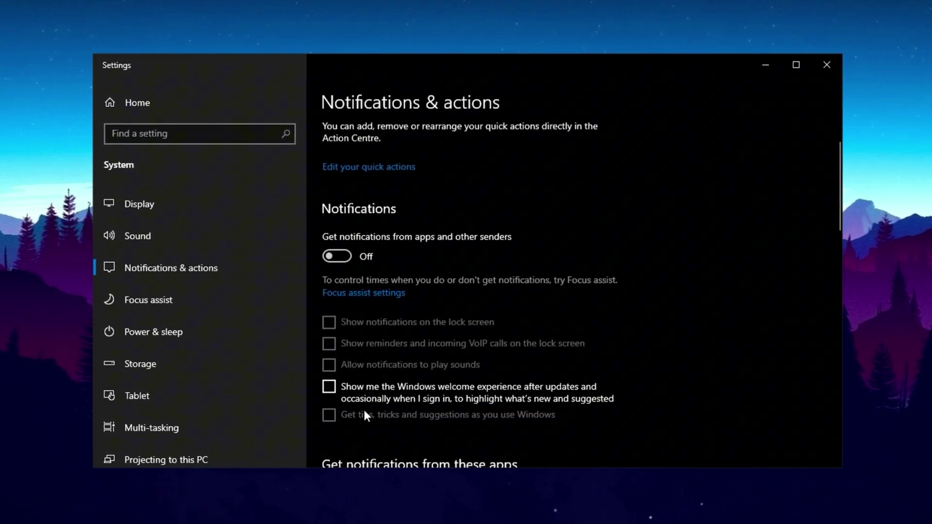
scroll(385, 373, down, 4)
scroll(386, 376, down, 1)
scroll(386, 375, up, 5)
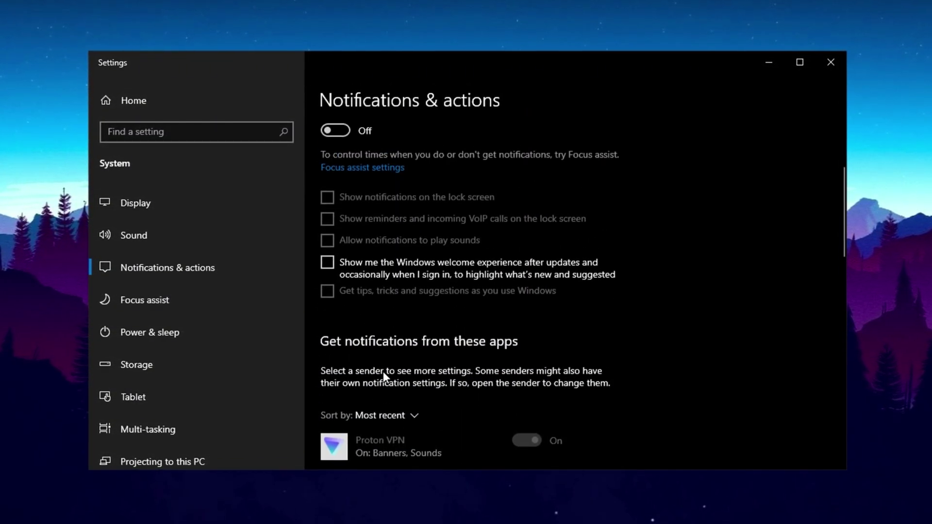
Re-enable notifications to try the WhatsApp Beta and NVIDIA App toggles, then turn all app notifications off again
click(333, 135)
scroll(426, 310, down, 3)
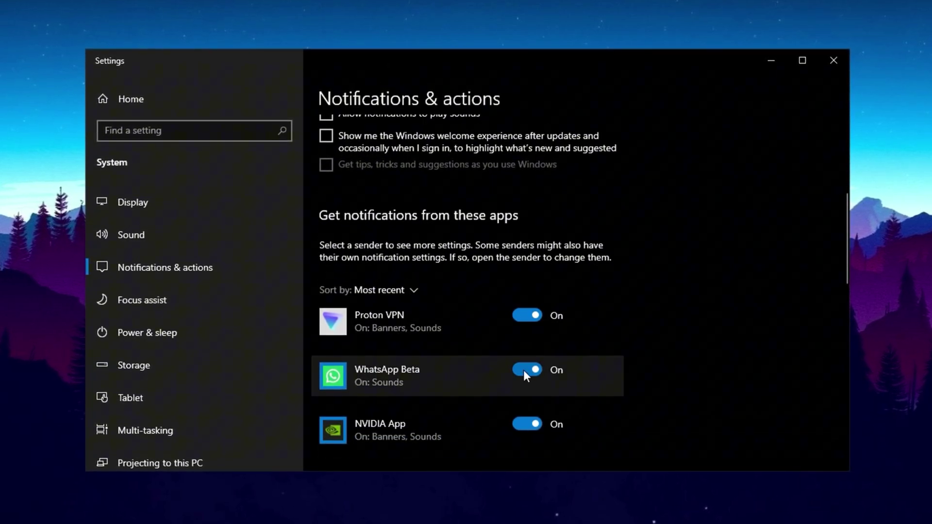
click(524, 370)
click(525, 370)
click(526, 423)
click(527, 424)
scroll(437, 315, up, 3)
click(329, 192)
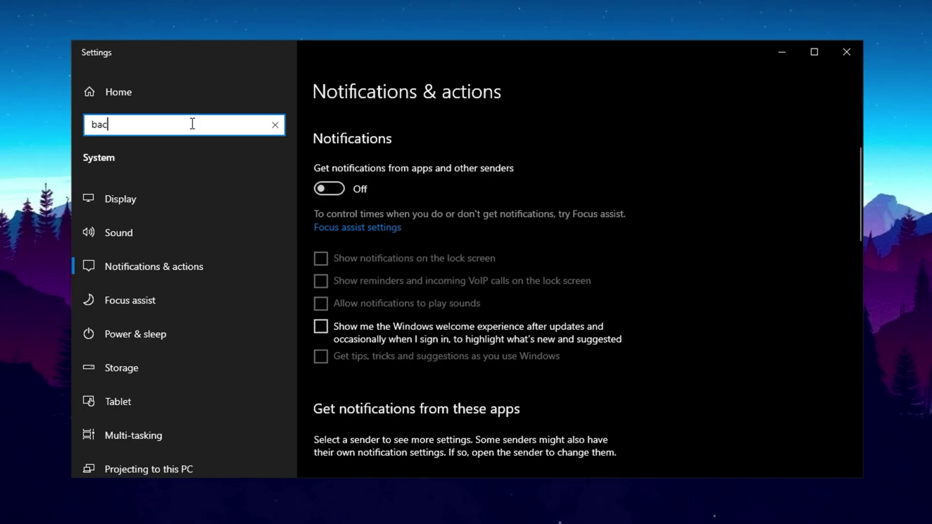
Search 'background' in Settings, open Background apps, and confirm every app's toggle is Off
text(k)
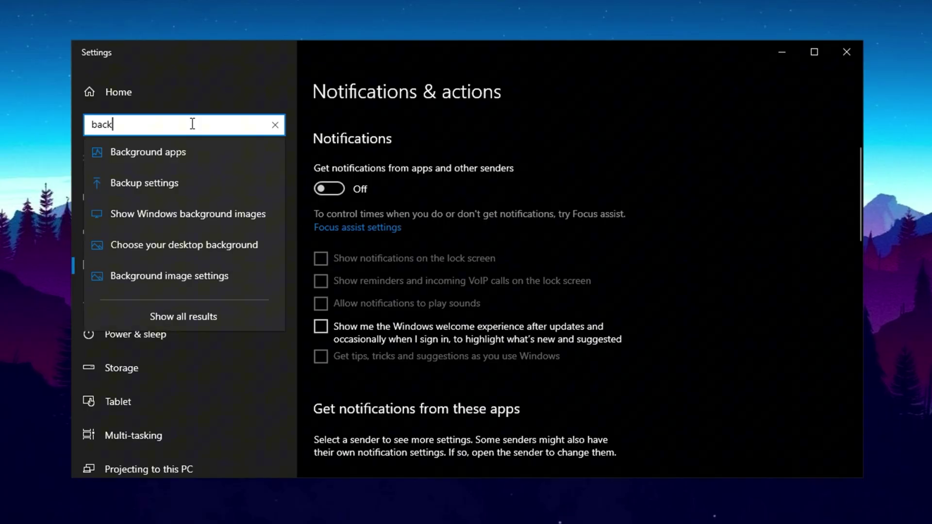
text(gr)
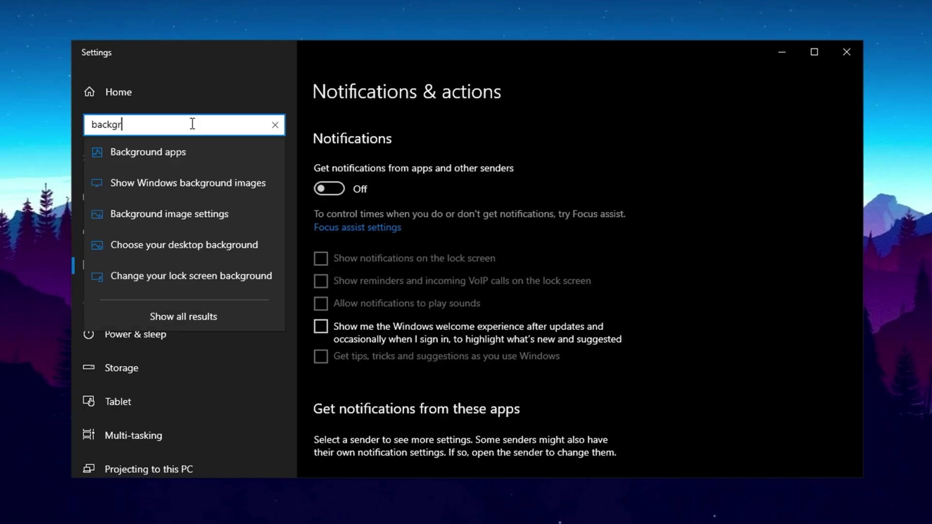
click(146, 159)
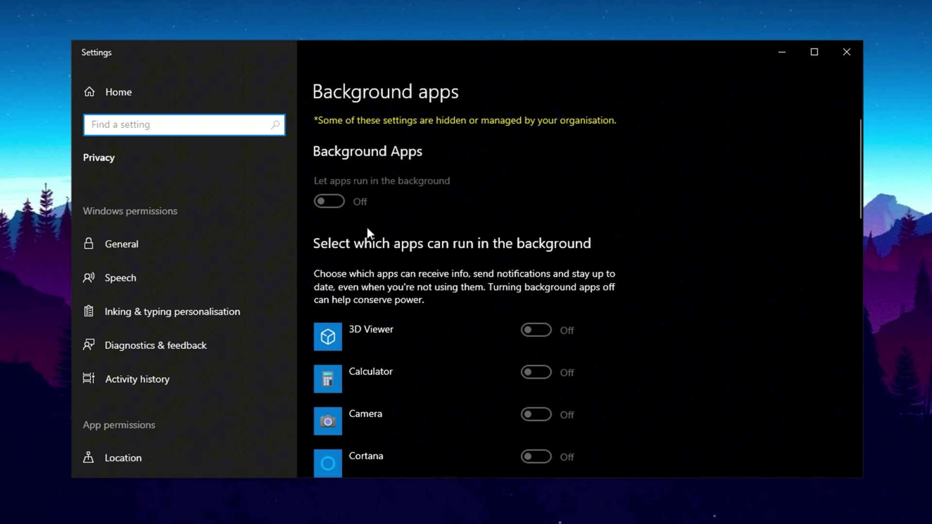
scroll(367, 227, down, 10)
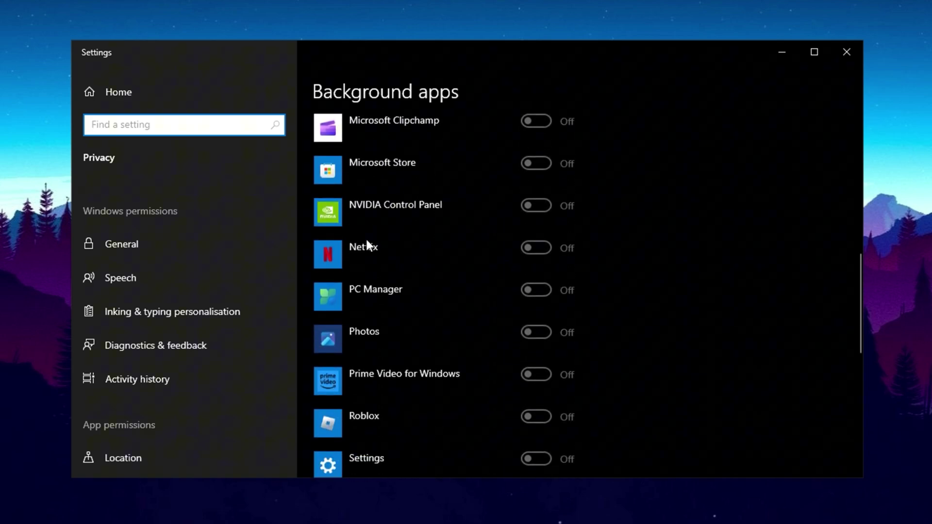
scroll(366, 240, down, 10)
scroll(366, 236, up, 4)
scroll(366, 239, up, 1)
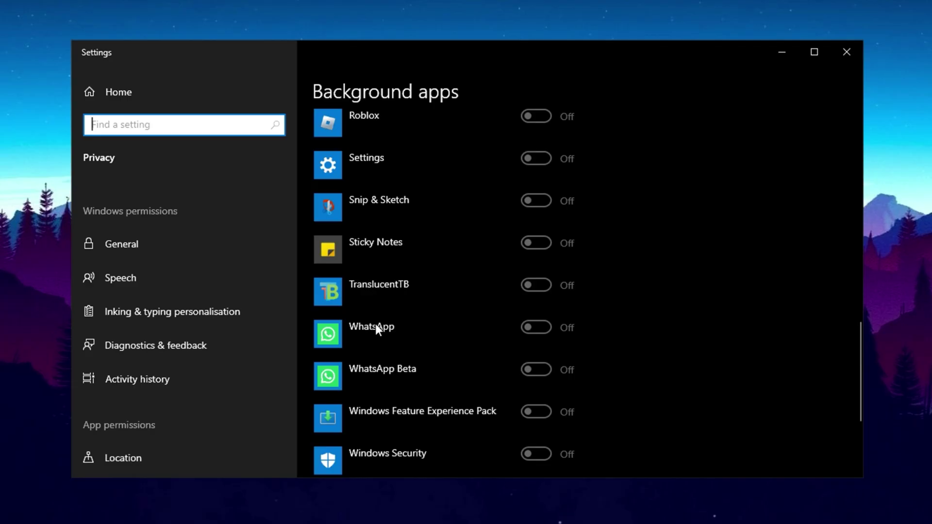
scroll(432, 364, up, 4)
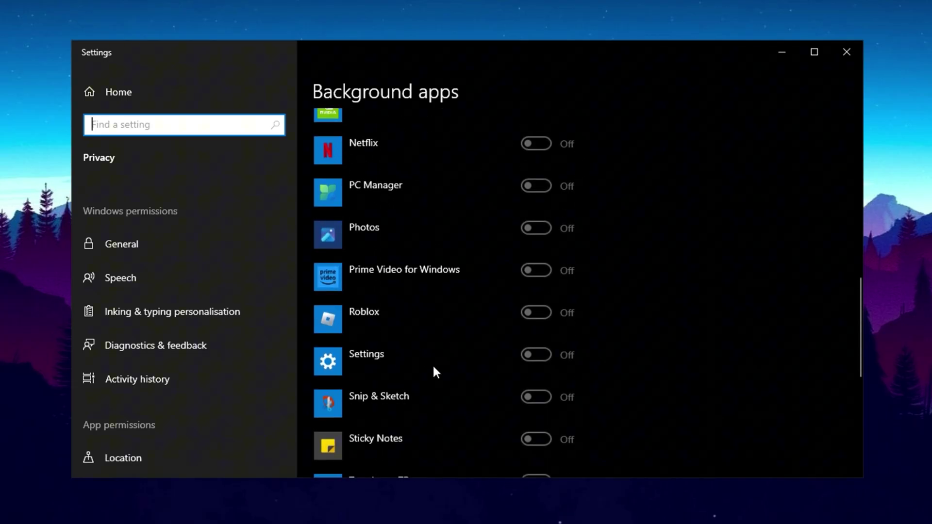
scroll(433, 364, down, 4)
scroll(433, 368, up, 8)
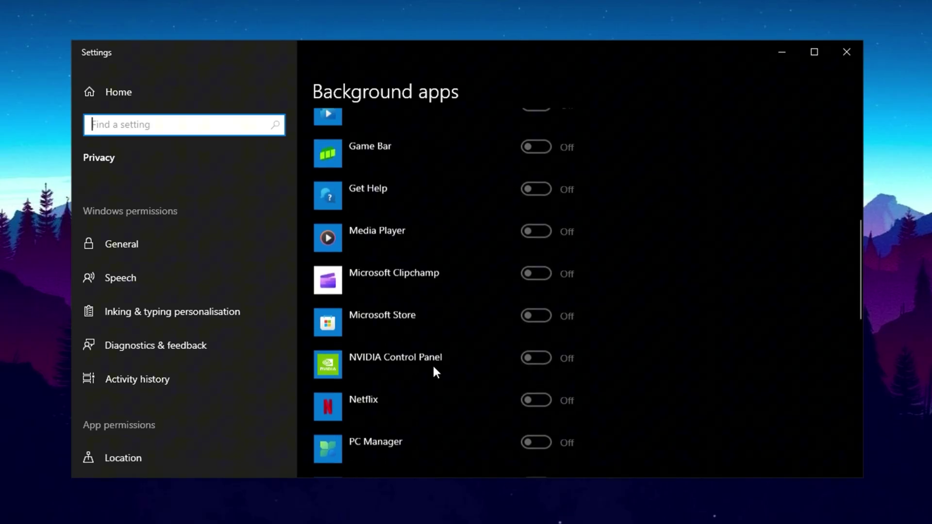
scroll(433, 367, up, 5)
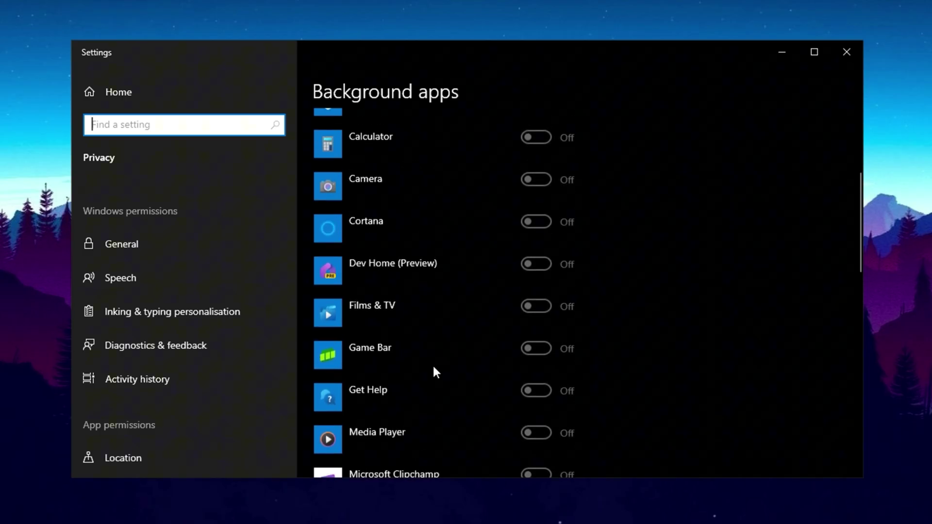
scroll(434, 369, up, 3)
scroll(434, 369, down, 4)
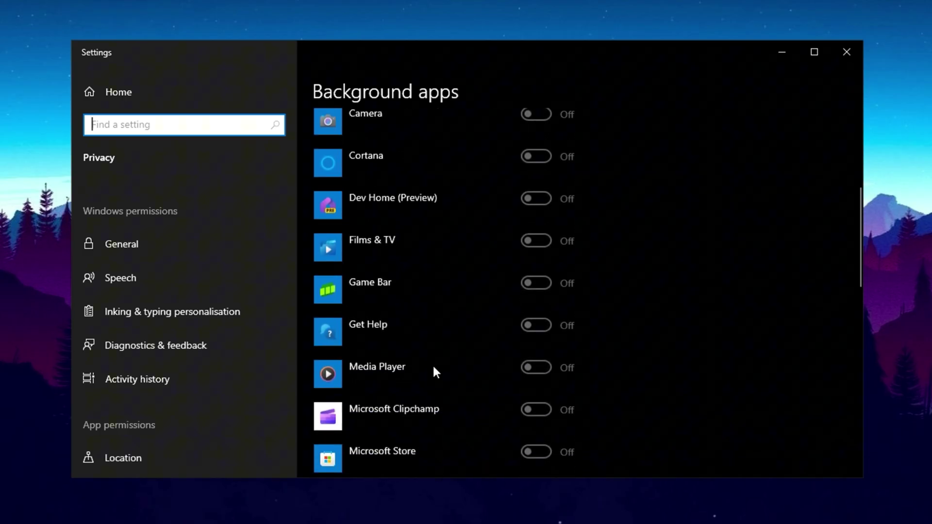
scroll(433, 368, down, 8)
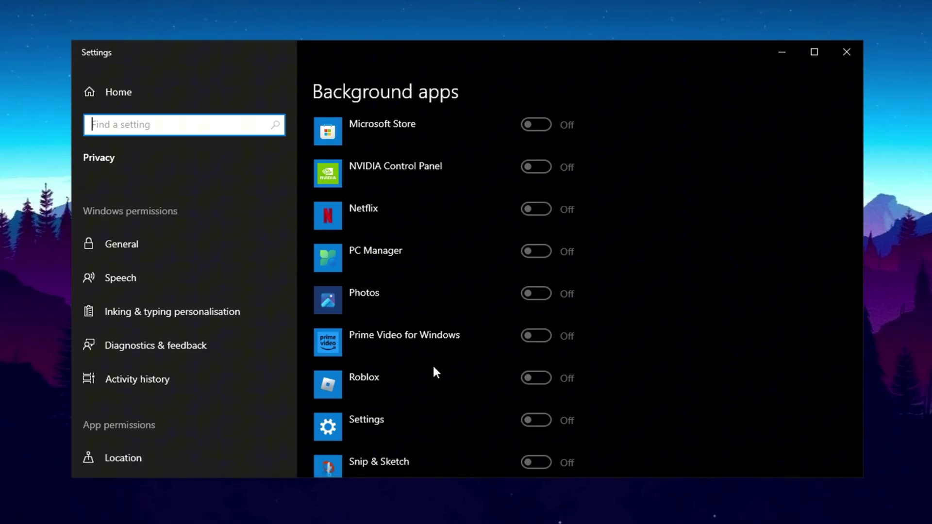
scroll(433, 369, up, 8)
scroll(433, 369, up, 5)
scroll(433, 369, down, 4)
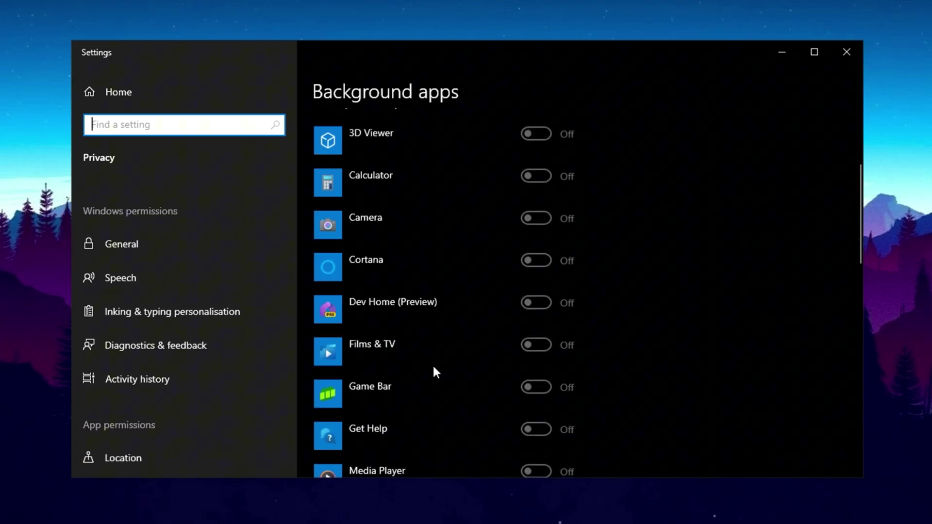
scroll(433, 369, up, 3)
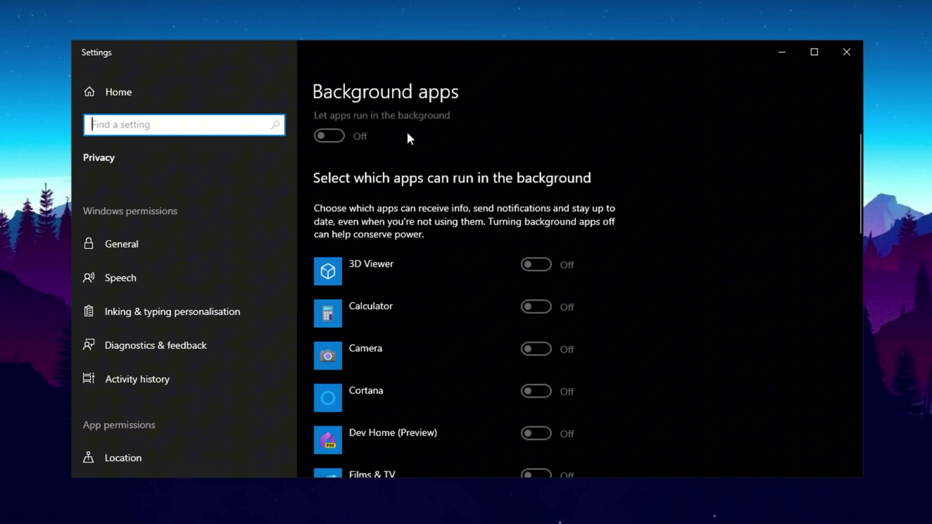